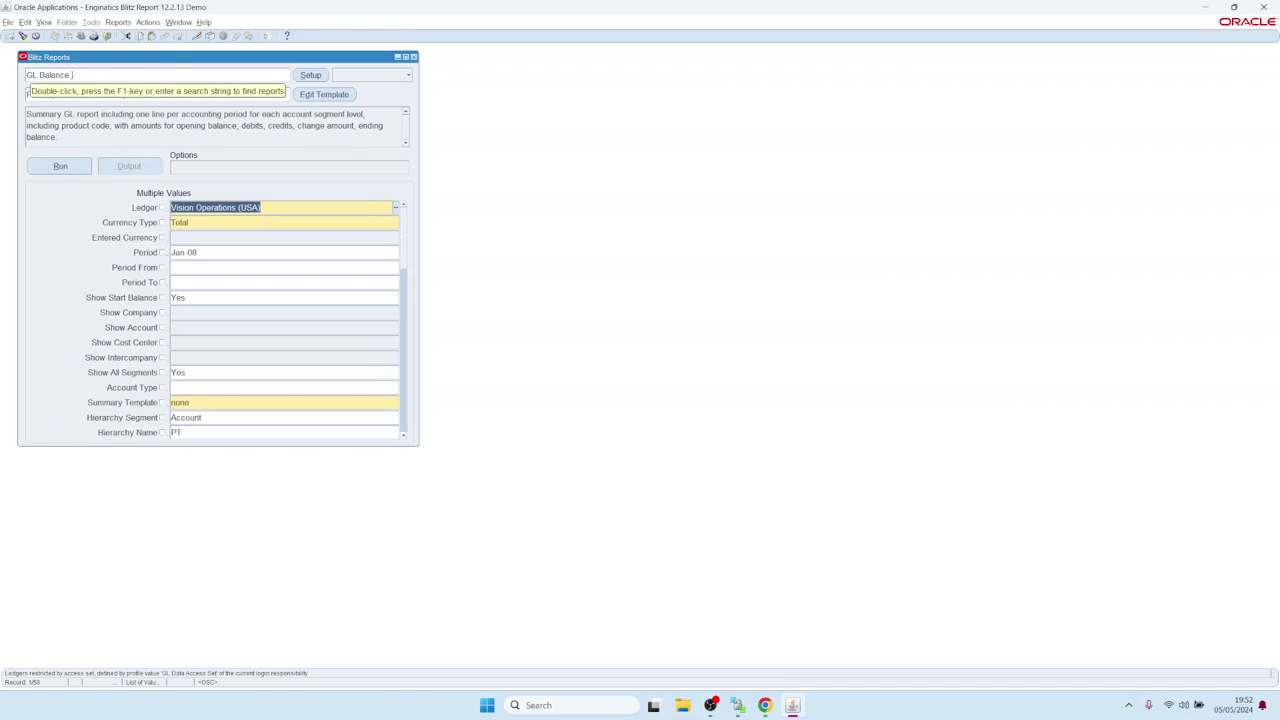
Step: Run the GL Balance Pivot by Account Hierarchy report and view its Excel pivot output
{"action": "left_click", "coordinate": [61, 166]}
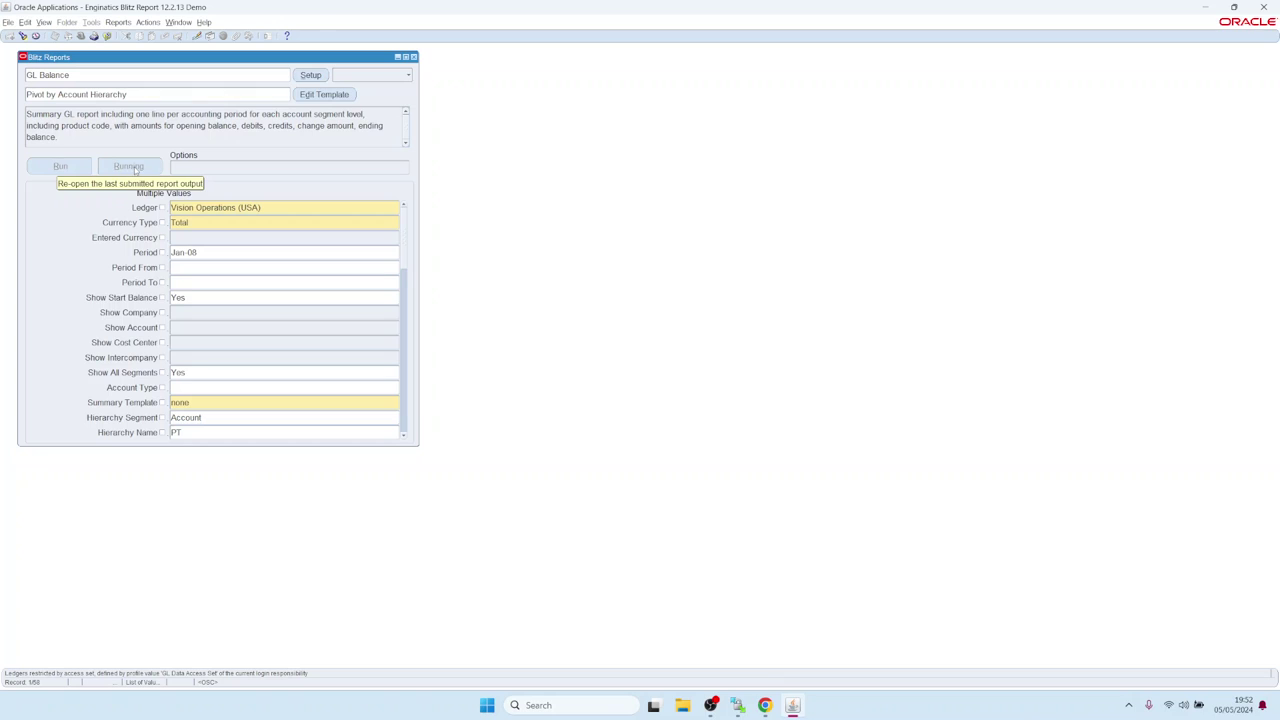
{"action": "left_click", "coordinate": [136, 168]}
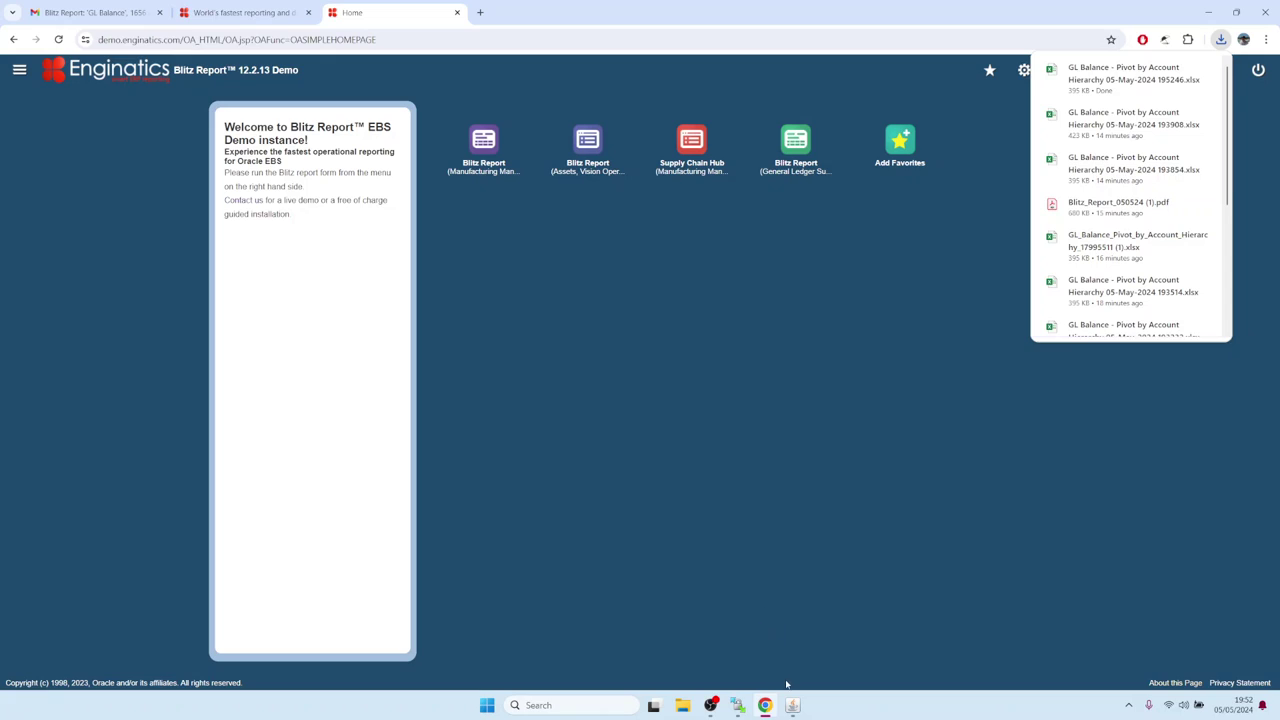
{"action": "mouse_move", "coordinate": [792, 705]}
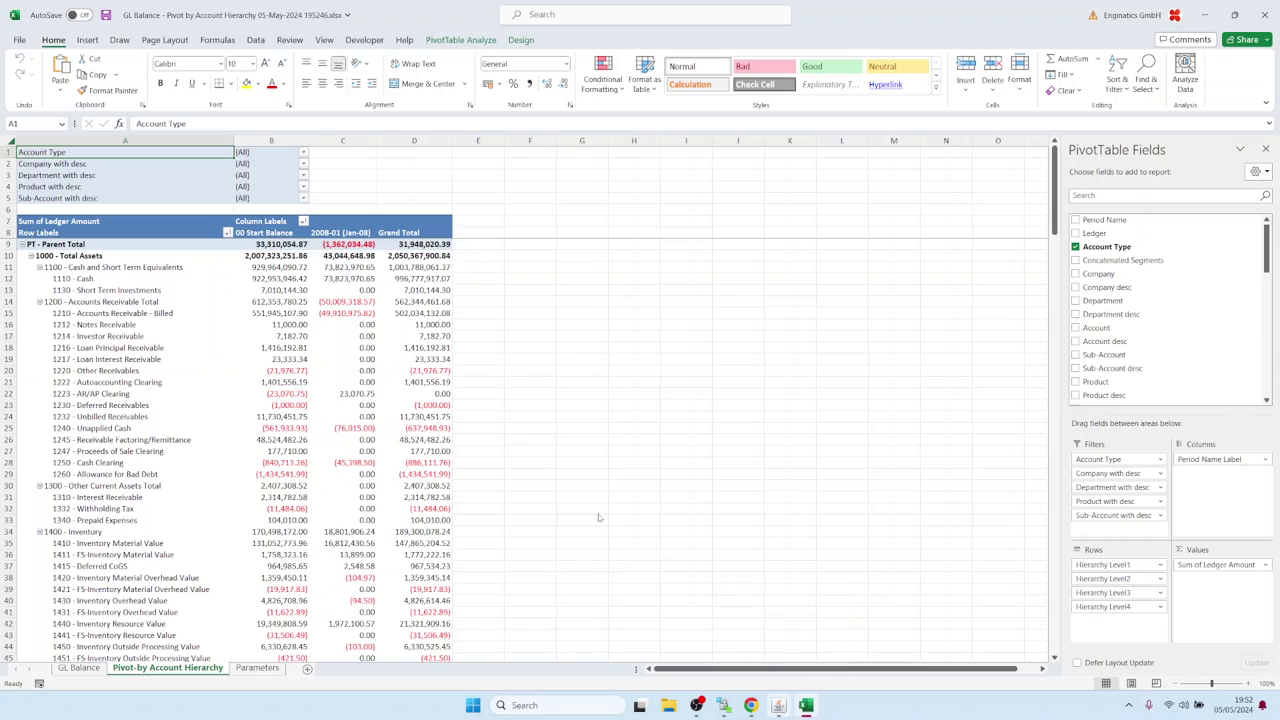
{"action": "left_click", "coordinate": [779, 705]}
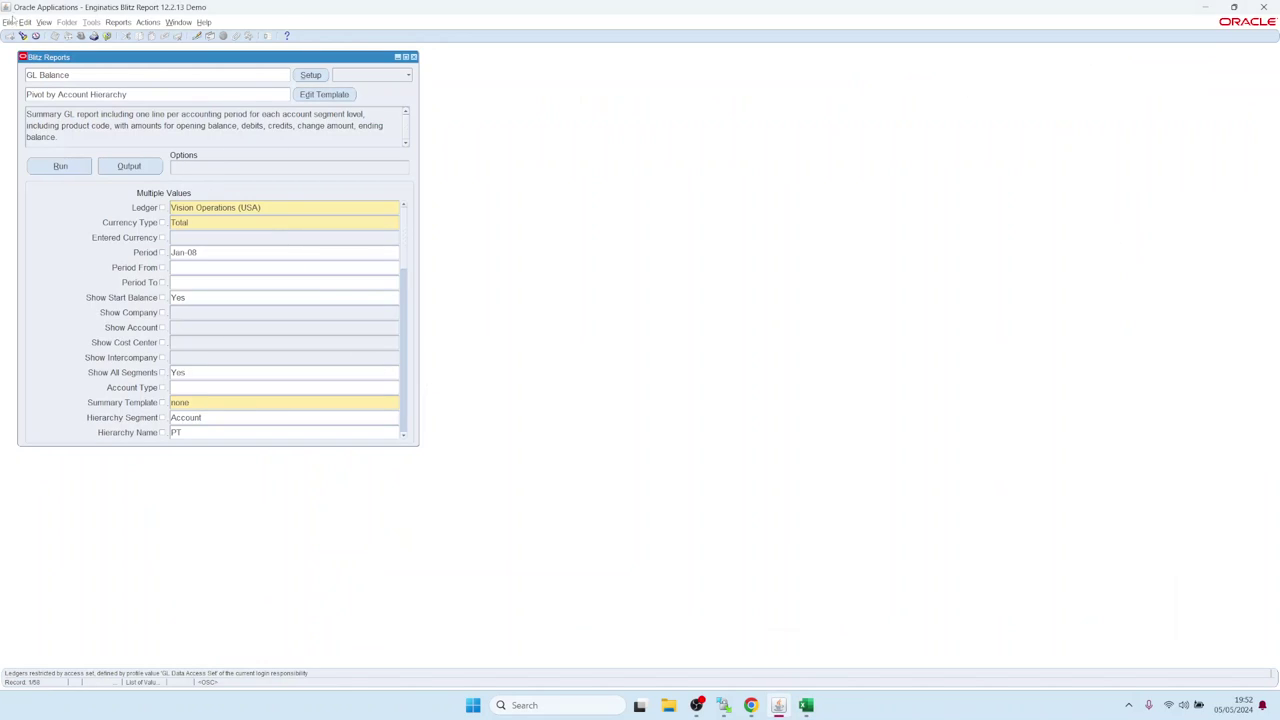
Step: Find the latest GL Balance request in the Requests list and choose Rerun Request
{"action": "left_click", "coordinate": [44, 22]}
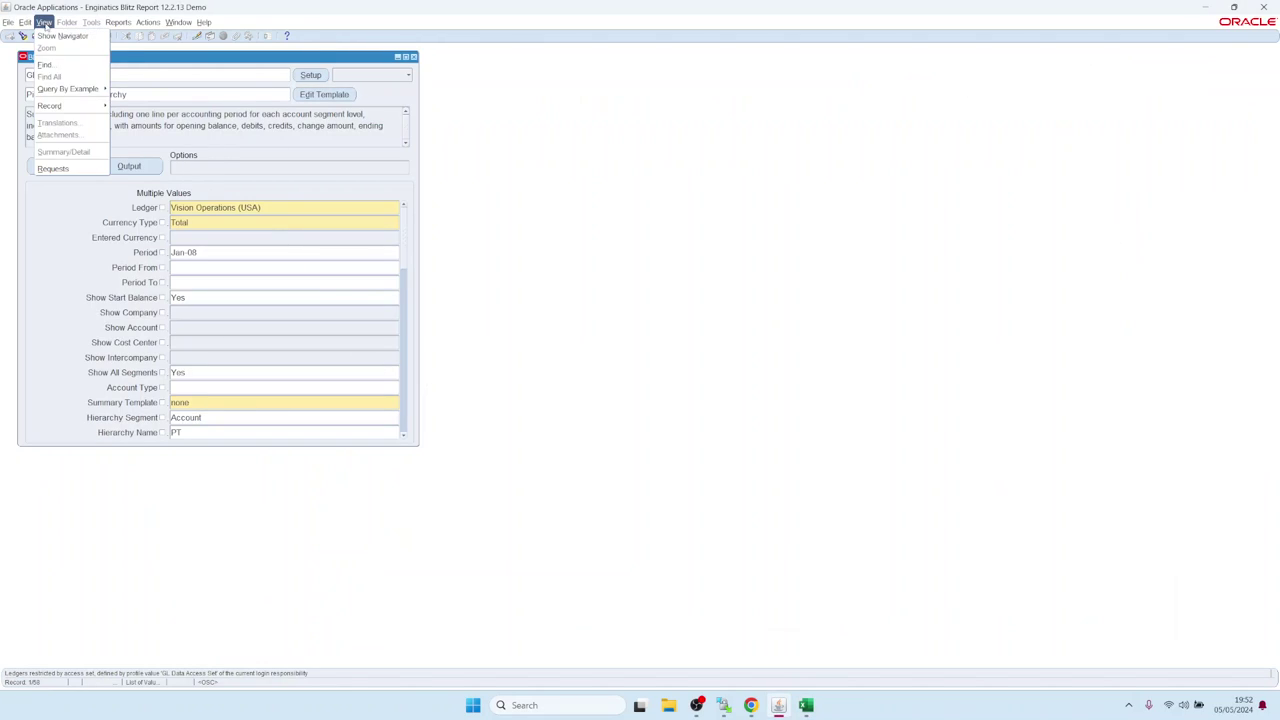
{"action": "left_click", "coordinate": [70, 169]}
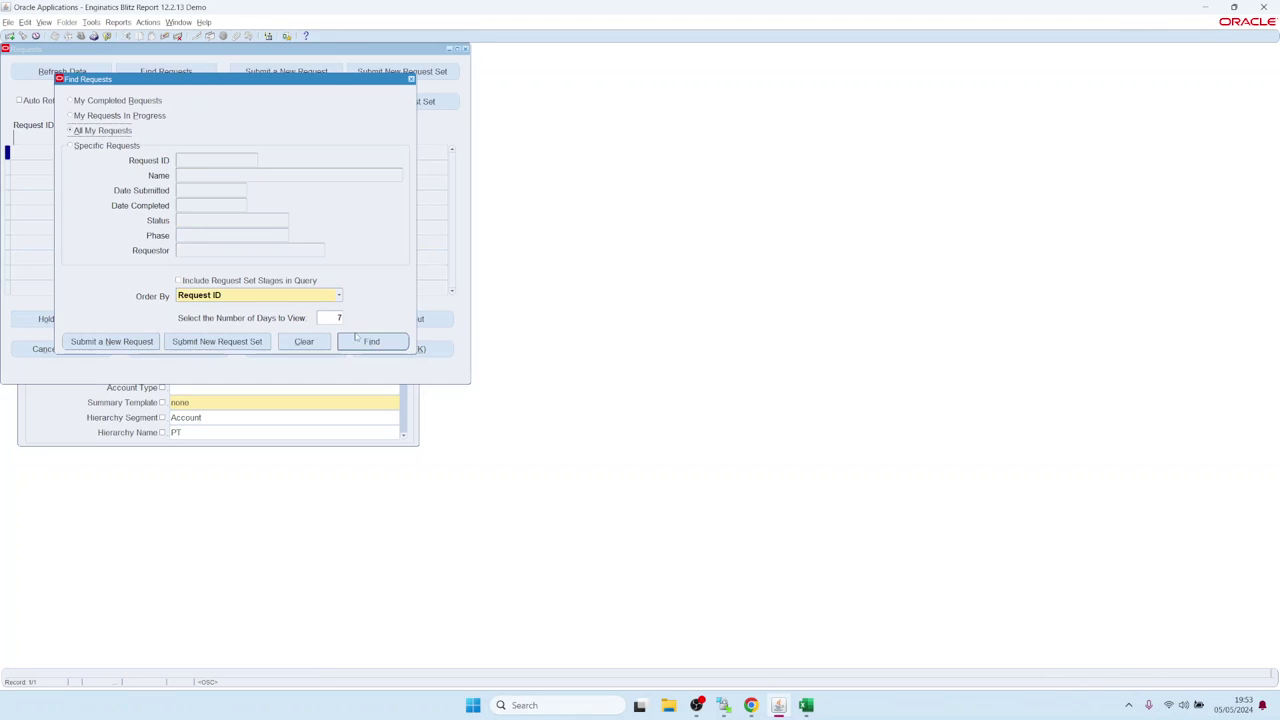
{"action": "left_click", "coordinate": [368, 343]}
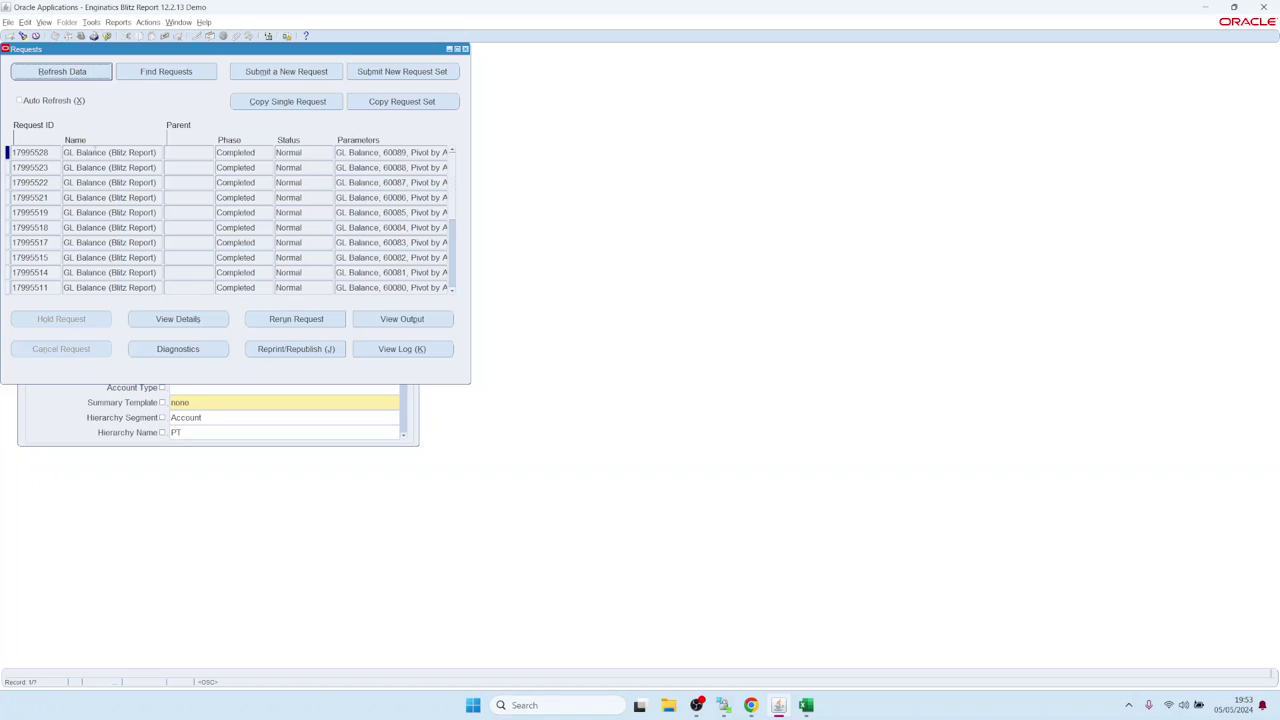
{"action": "left_click", "coordinate": [93, 152]}
{"action": "left_click_drag", "start_coordinate": [76, 152], "coordinate": [181, 150]}
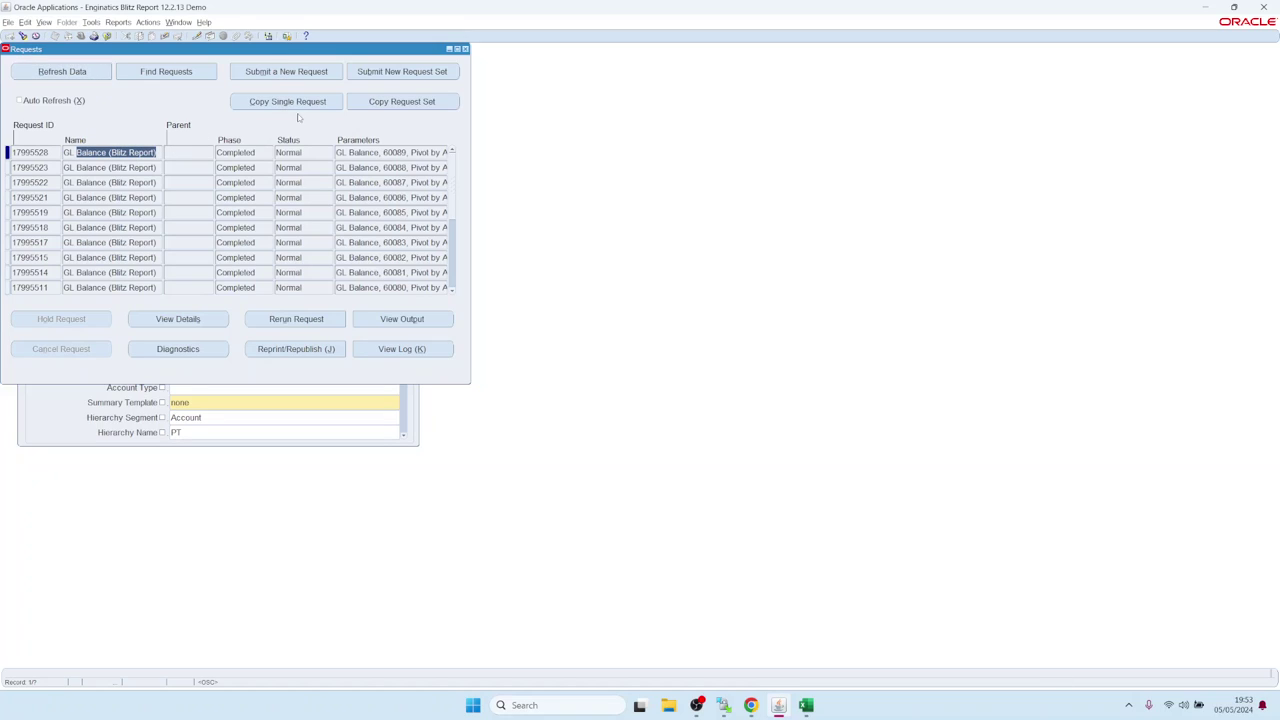
{"action": "left_click", "coordinate": [296, 320]}
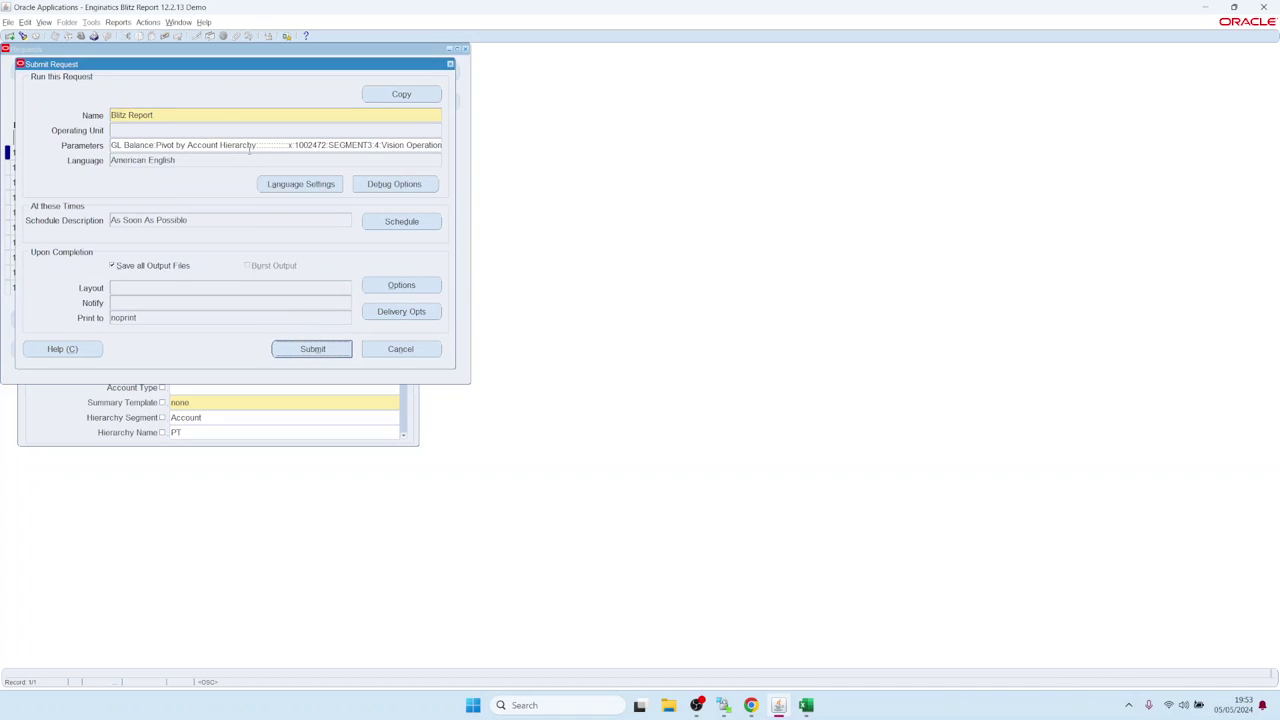
{"action": "left_click", "coordinate": [250, 145]}
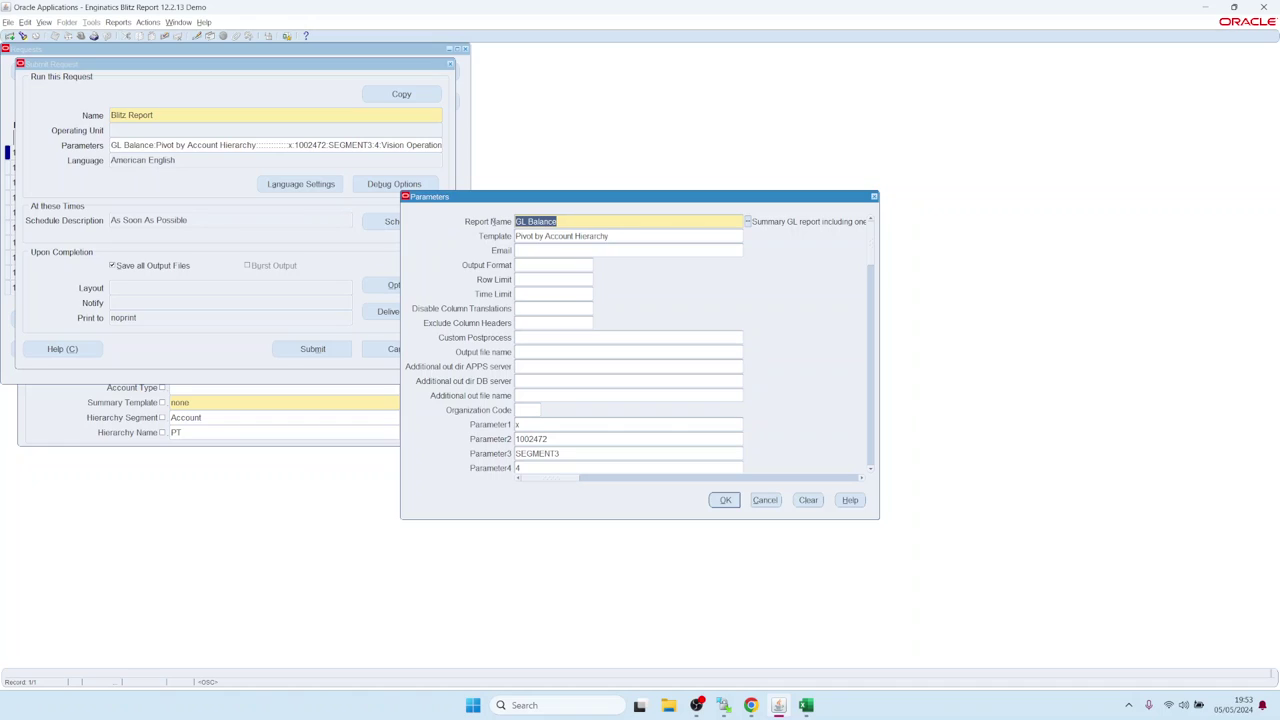
{"action": "key", "text": "Tab"}
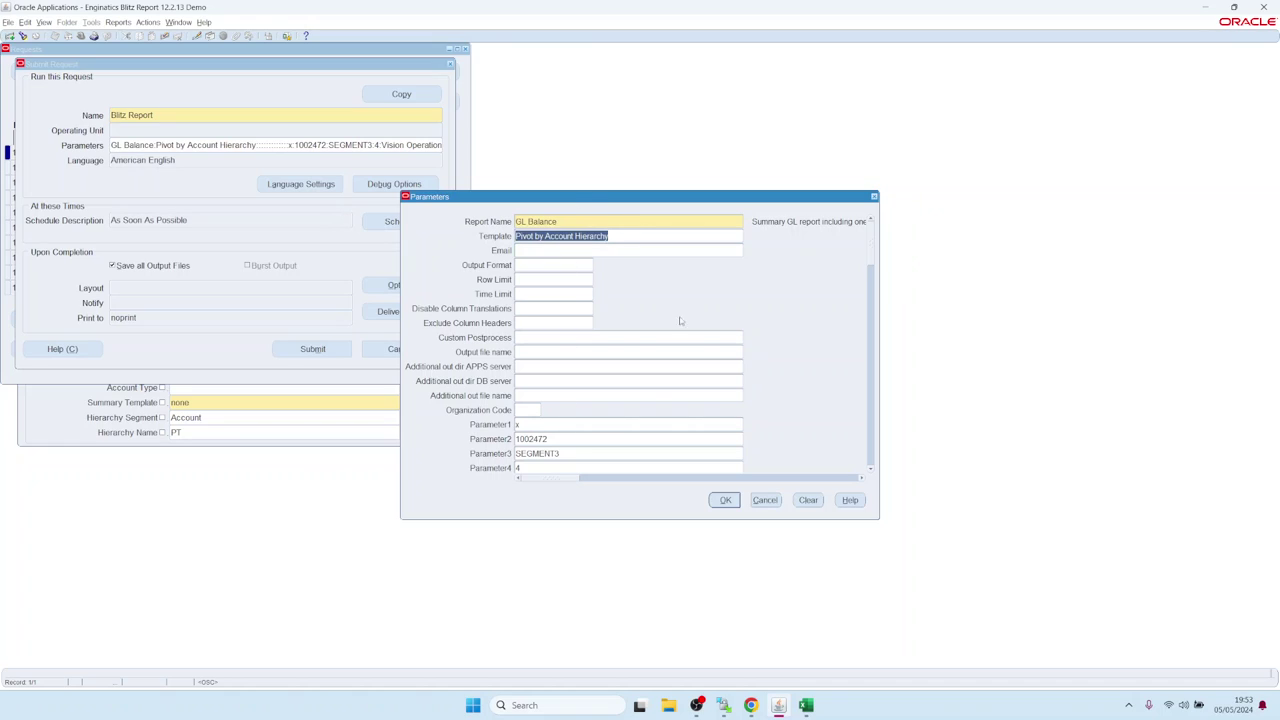
{"action": "left_click", "coordinate": [870, 469]}
{"action": "left_click", "coordinate": [870, 471]}
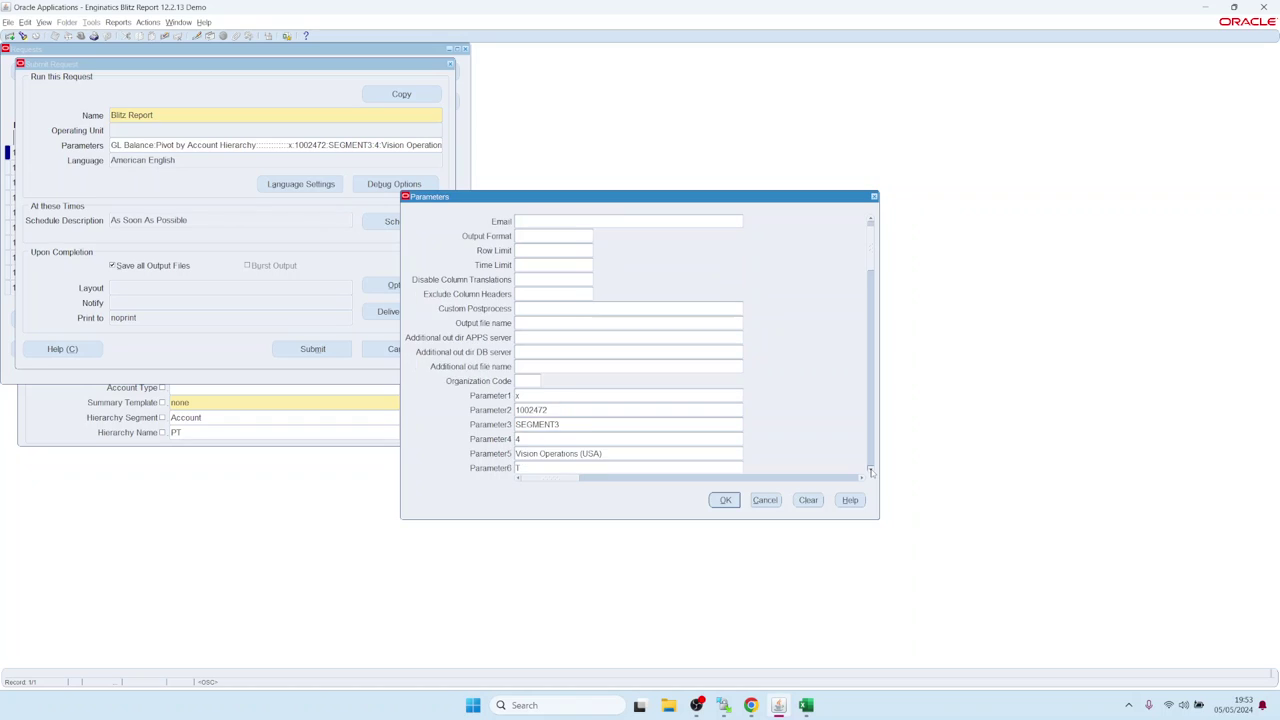
{"action": "left_click", "coordinate": [870, 471]}
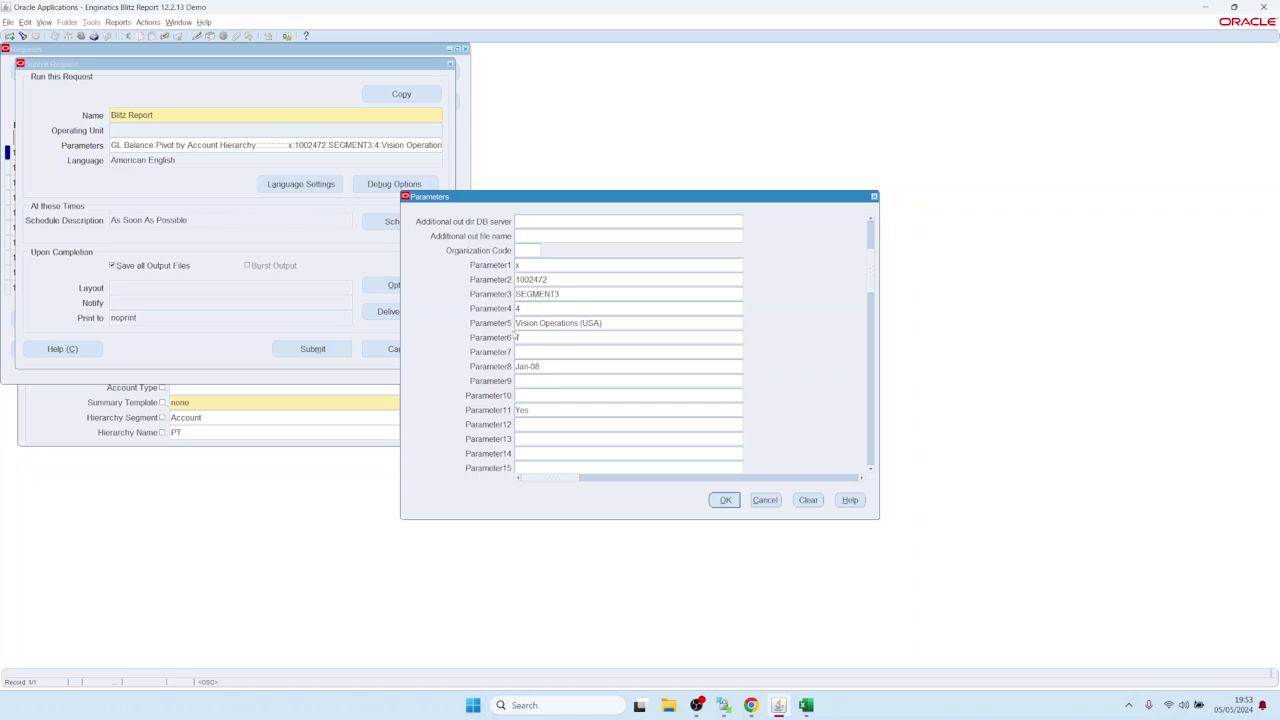
{"action": "left_click", "coordinate": [560, 322]}
{"action": "left_click_drag", "start_coordinate": [628, 323], "coordinate": [517, 323]}
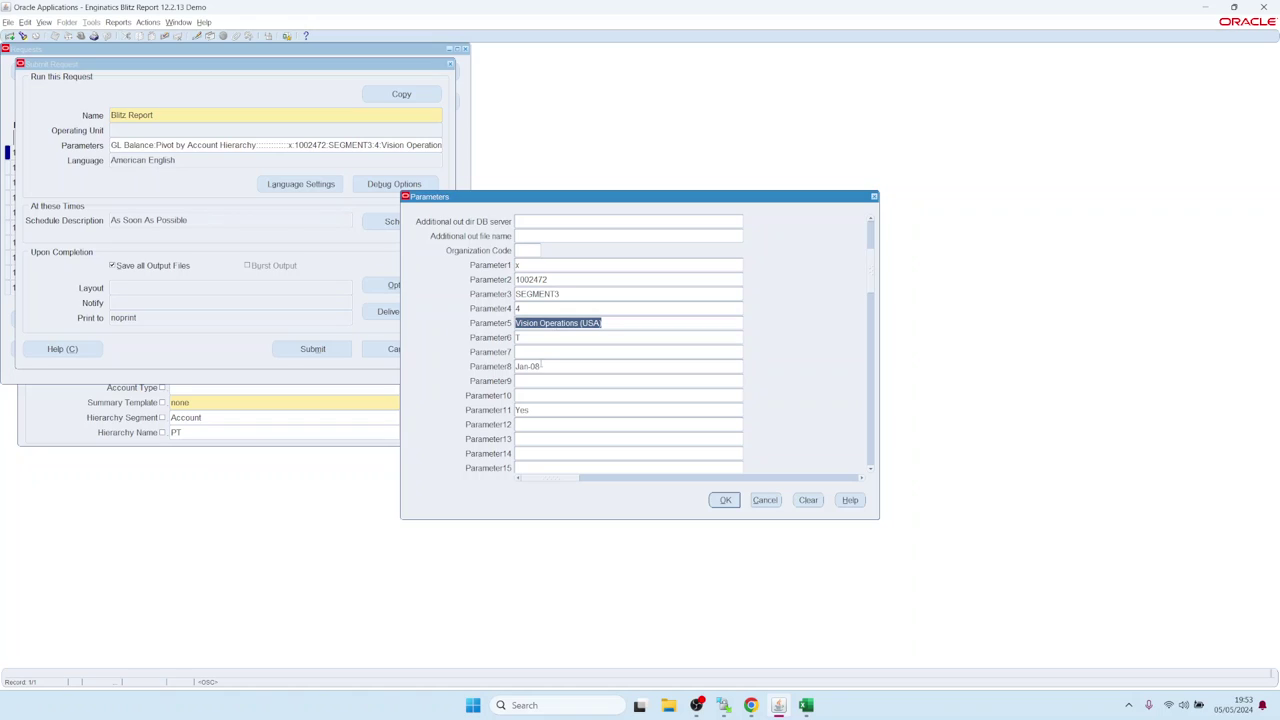
{"action": "left_click", "coordinate": [546, 366]}
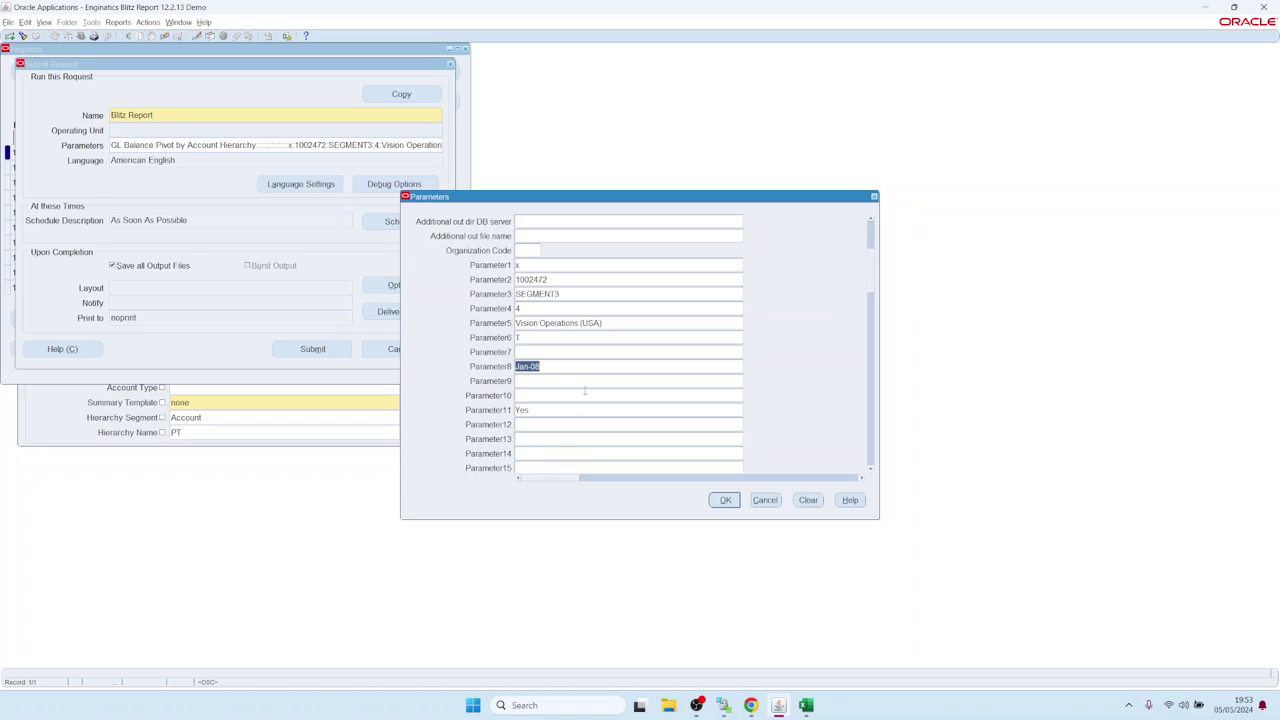
{"action": "left_click", "coordinate": [765, 501]}
{"action": "left_click", "coordinate": [406, 224]}
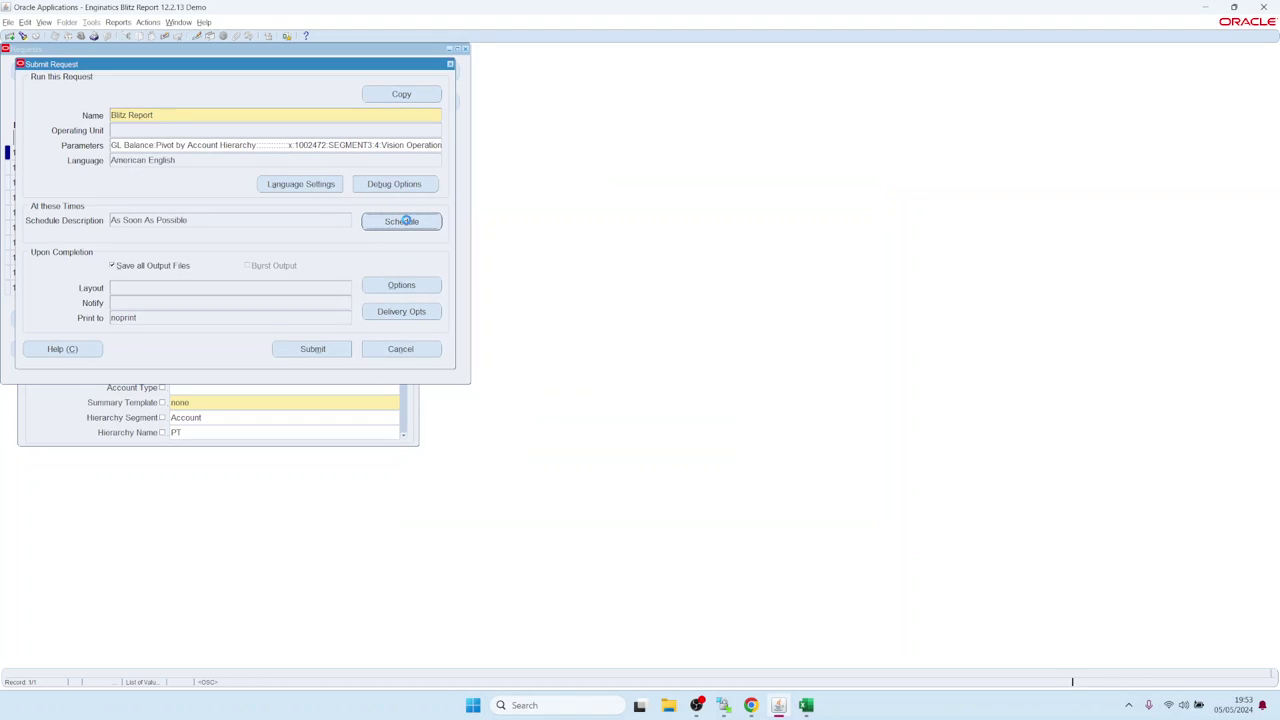
{"action": "left_click", "coordinate": [440, 314]}
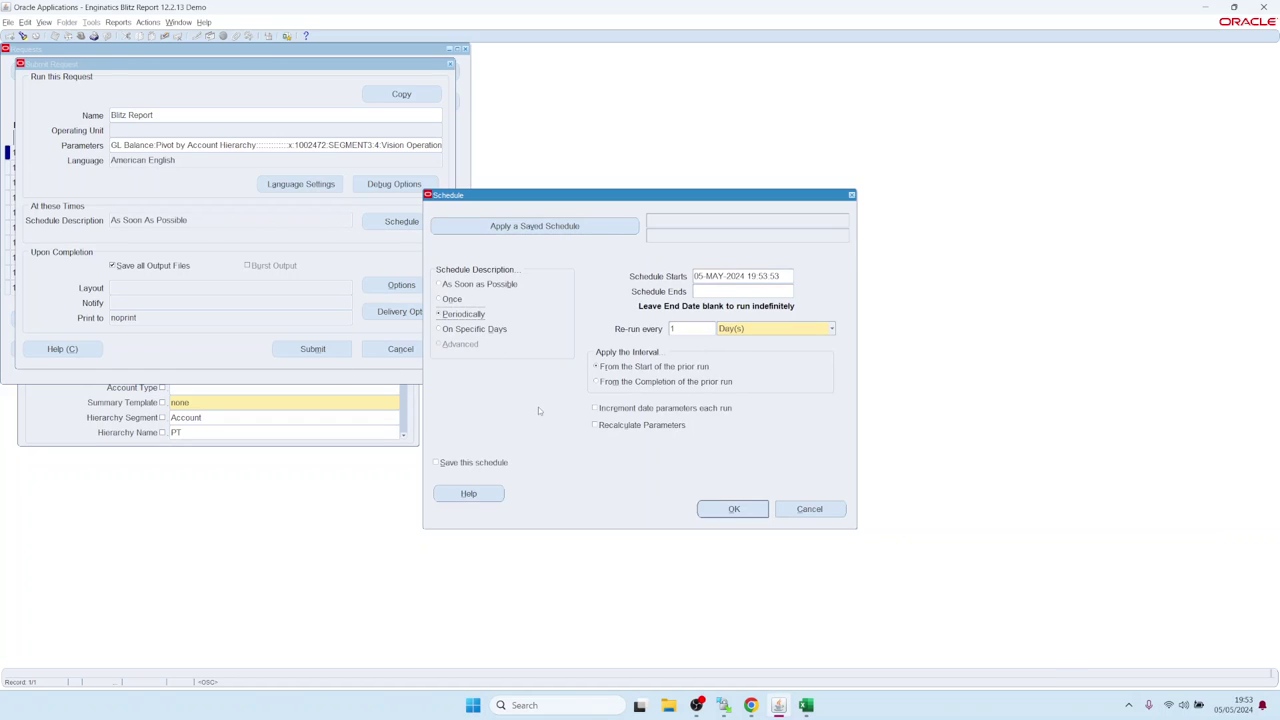
{"action": "left_click", "coordinate": [594, 408]}
{"action": "left_click", "coordinate": [779, 510]}
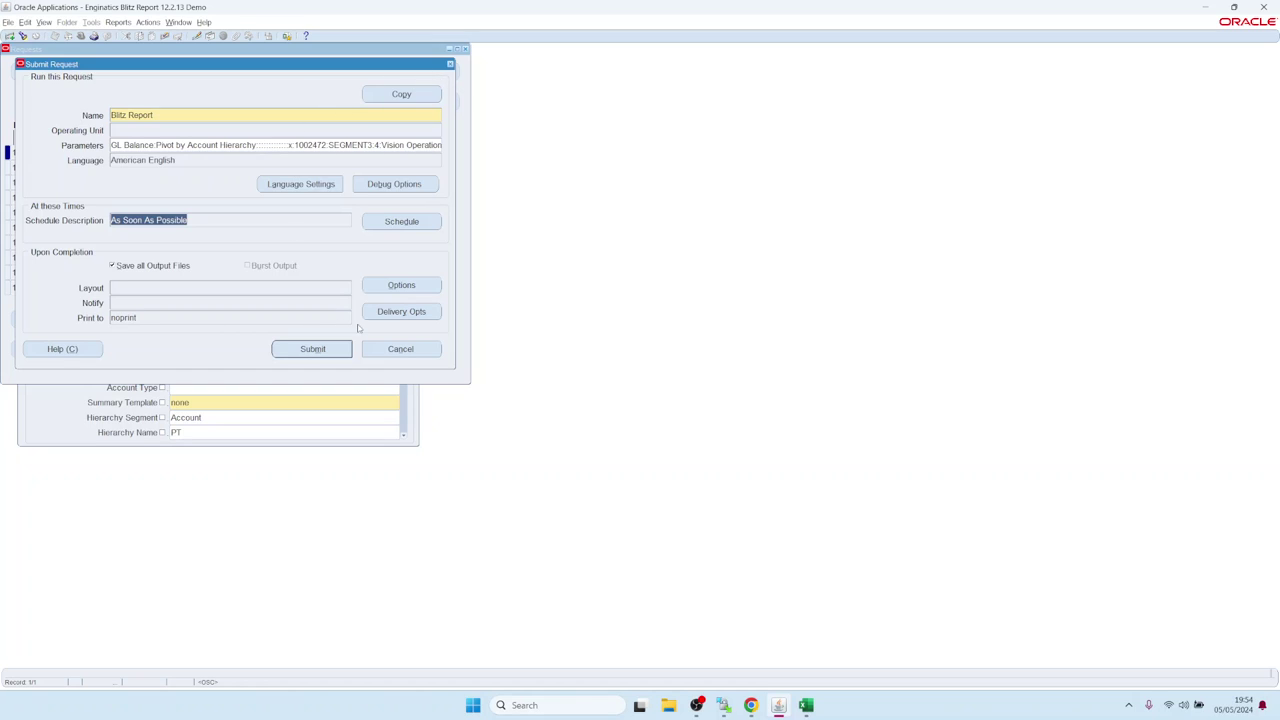
Step: Review the Email, FTP and WebDav delivery options, then cancel the rerun and close Requests
{"action": "left_click", "coordinate": [386, 316]}
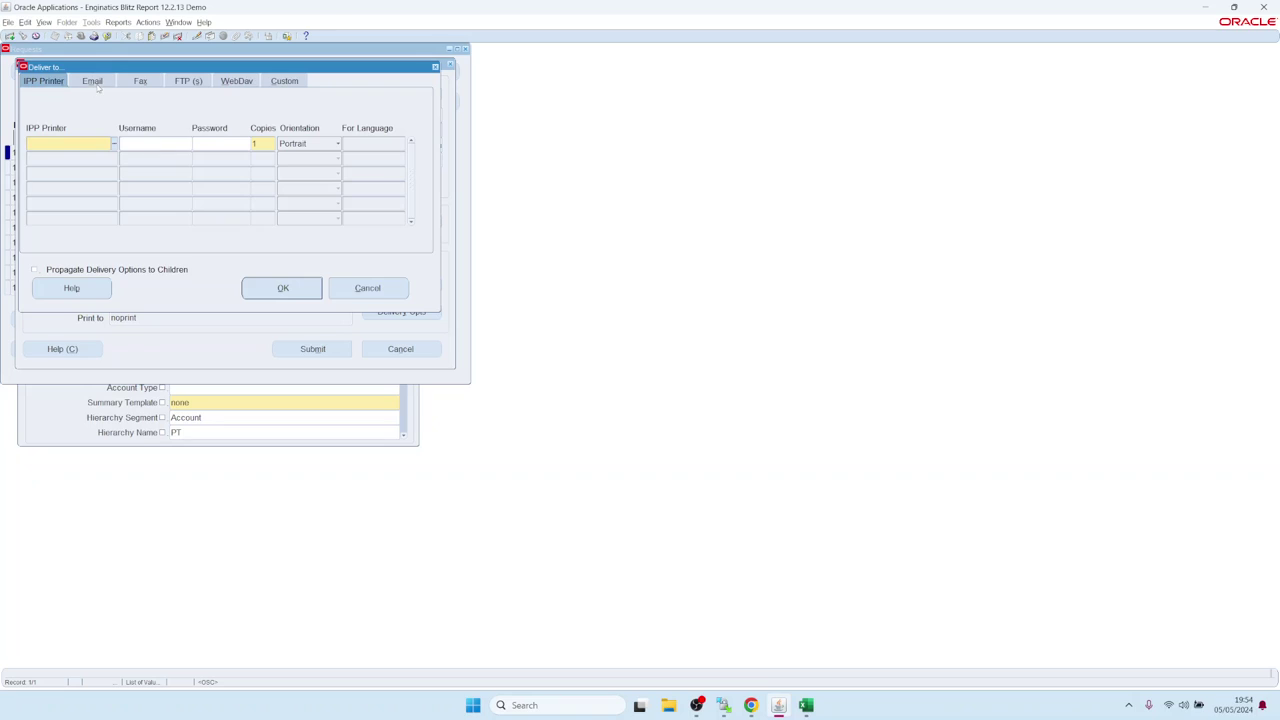
{"action": "left_click", "coordinate": [93, 81]}
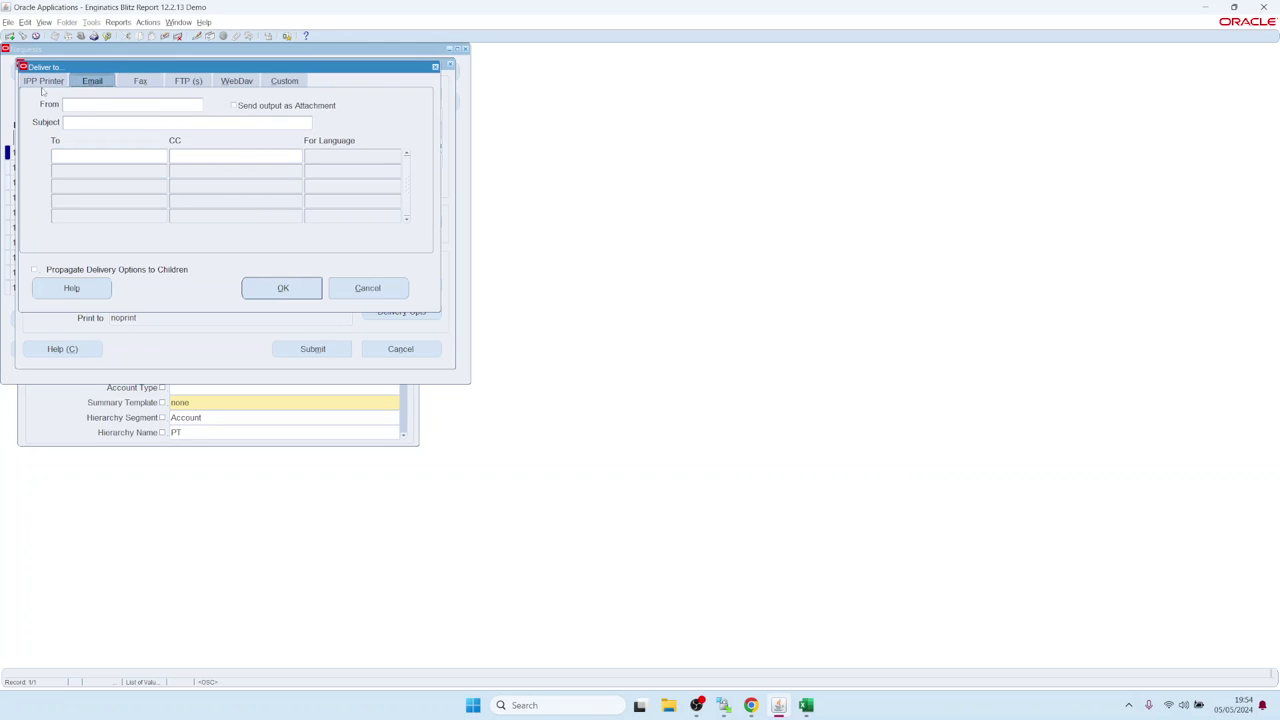
{"action": "left_click", "coordinate": [188, 81]}
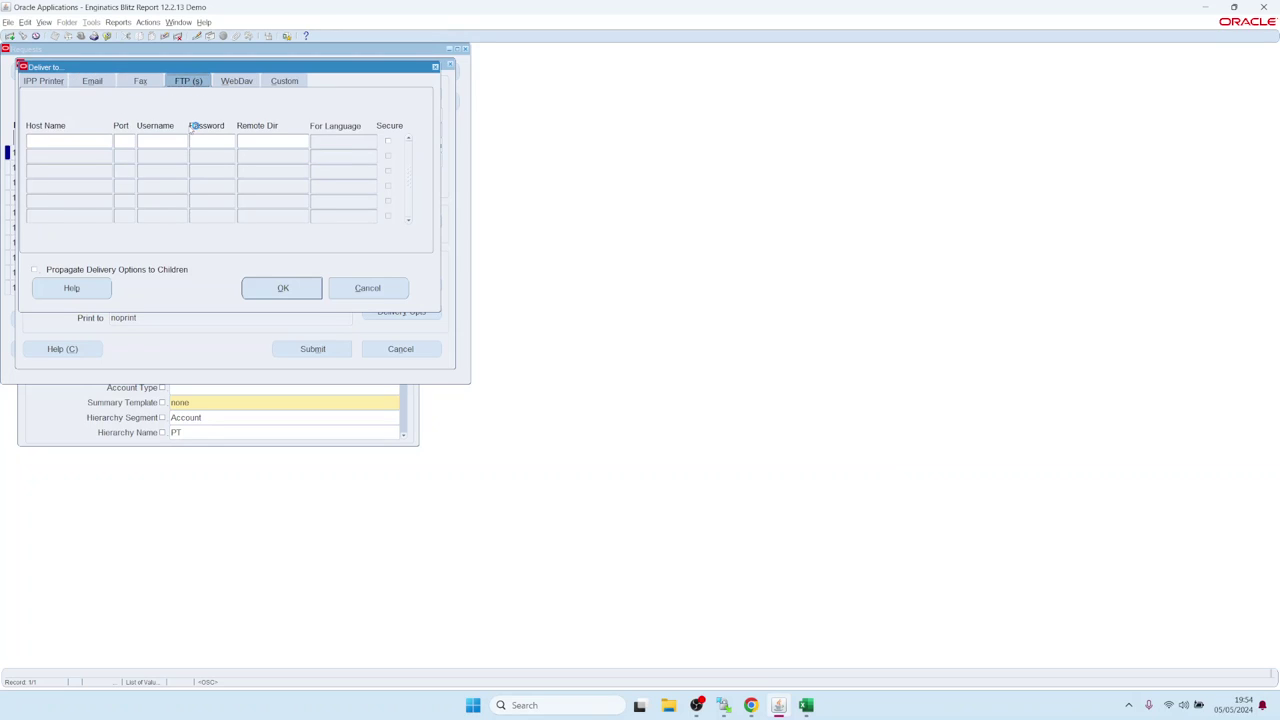
{"action": "left_click", "coordinate": [237, 83]}
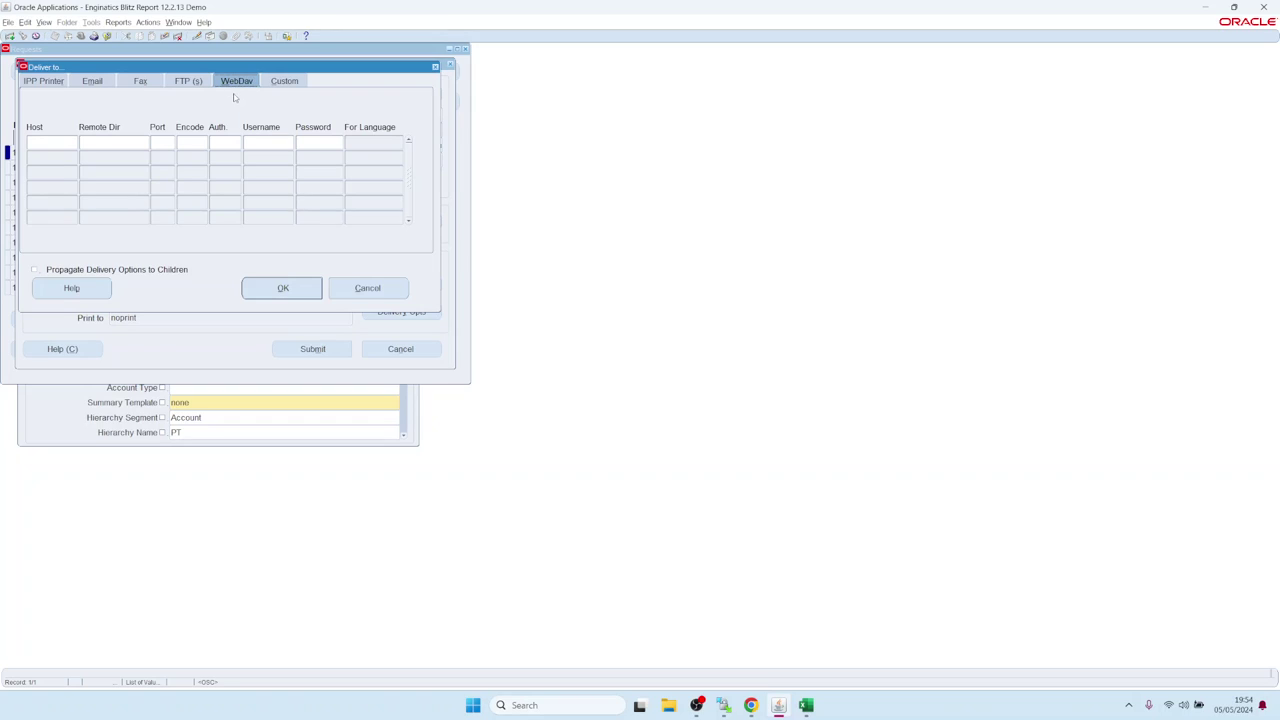
{"action": "left_click", "coordinate": [367, 290]}
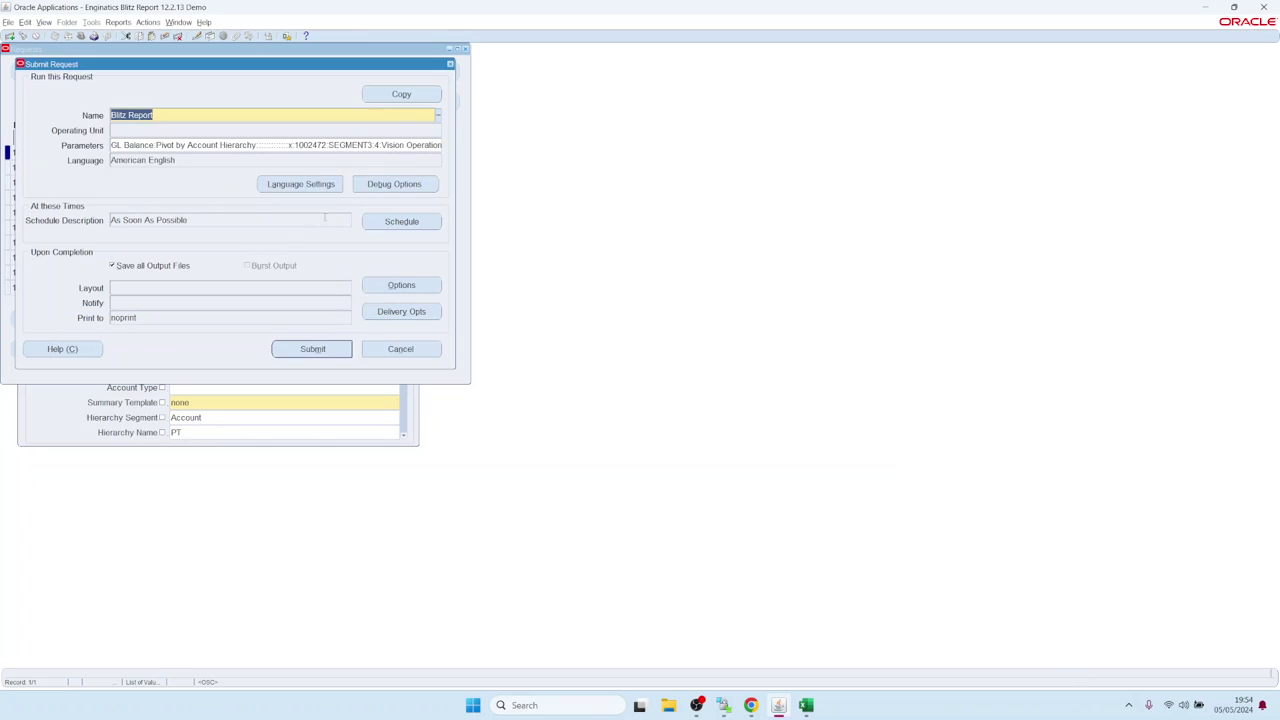
{"action": "left_click", "coordinate": [450, 64]}
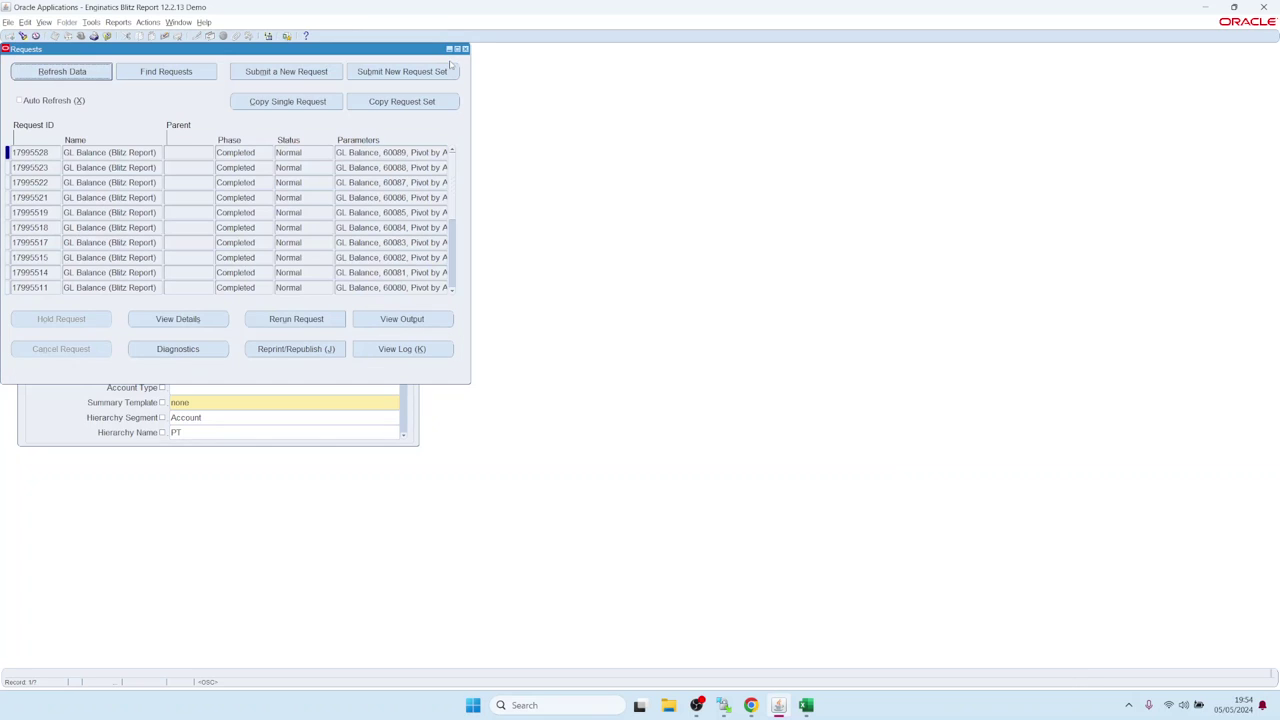
{"action": "left_click", "coordinate": [464, 48]}
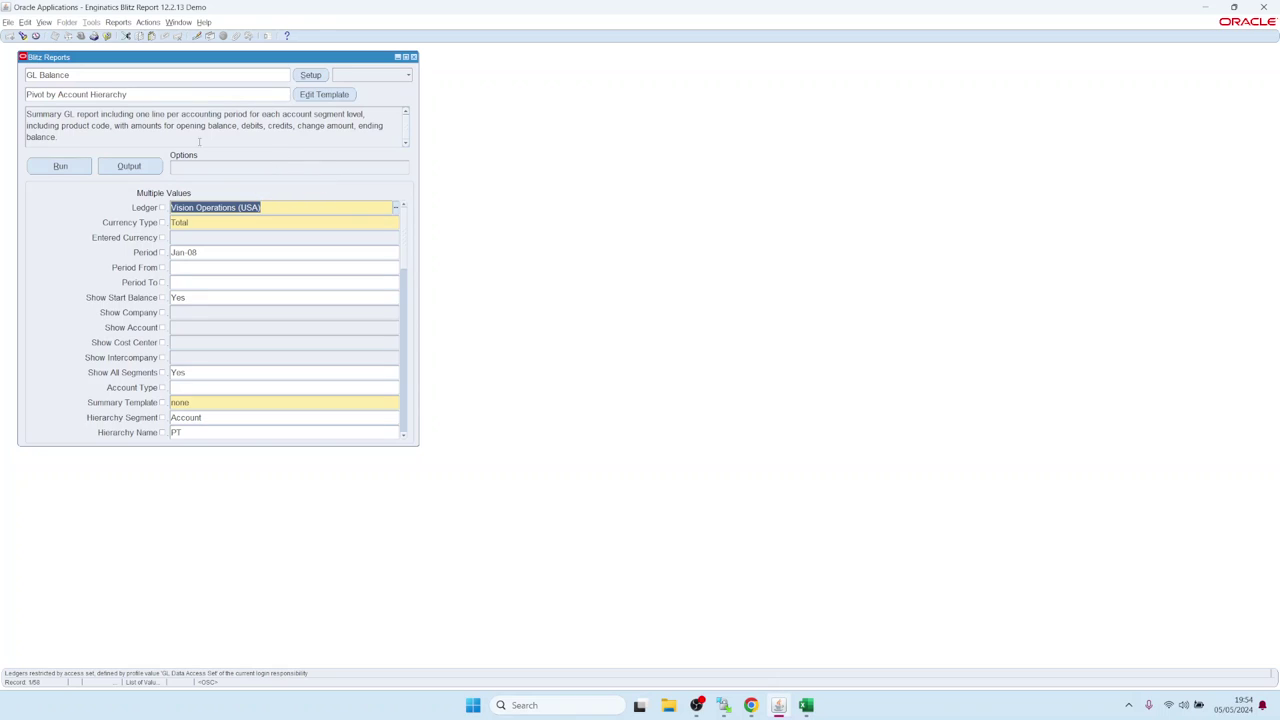
Step: Set the user's own e-mail address as the Email recipient in the report Options
{"action": "left_click", "coordinate": [287, 168]}
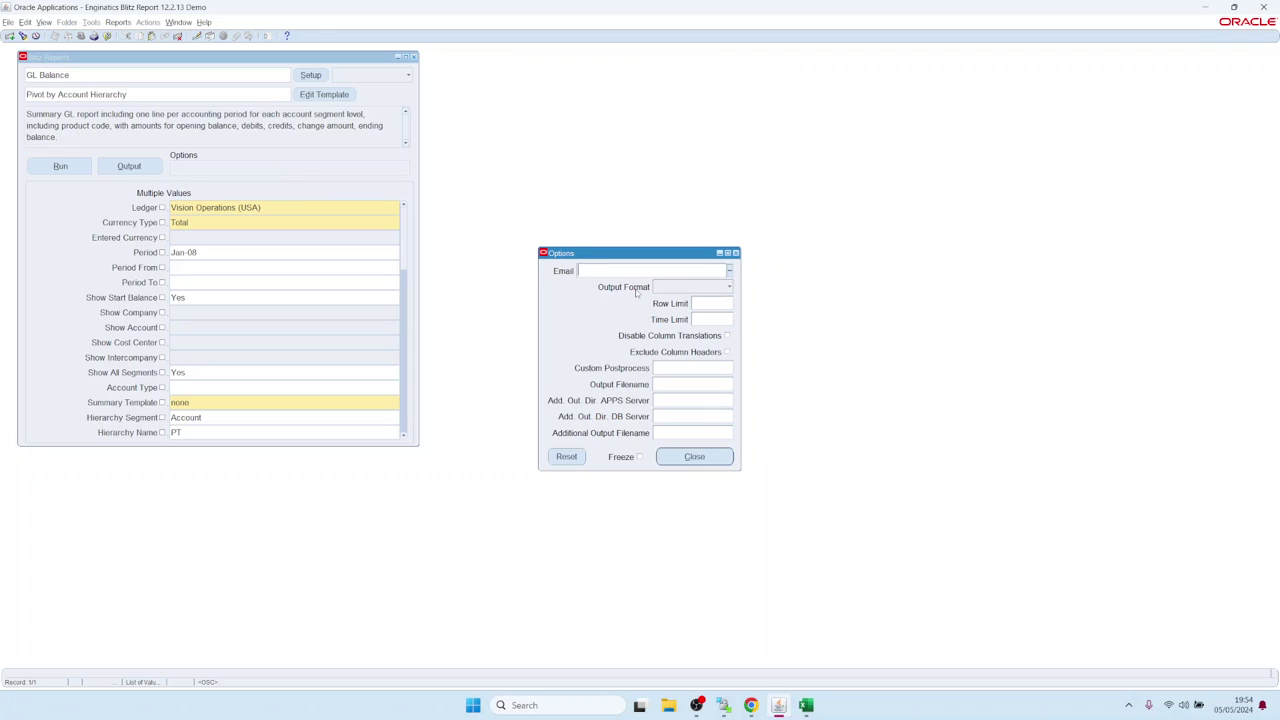
{"action": "left_click_drag", "start_coordinate": [647, 257], "coordinate": [607, 234]}
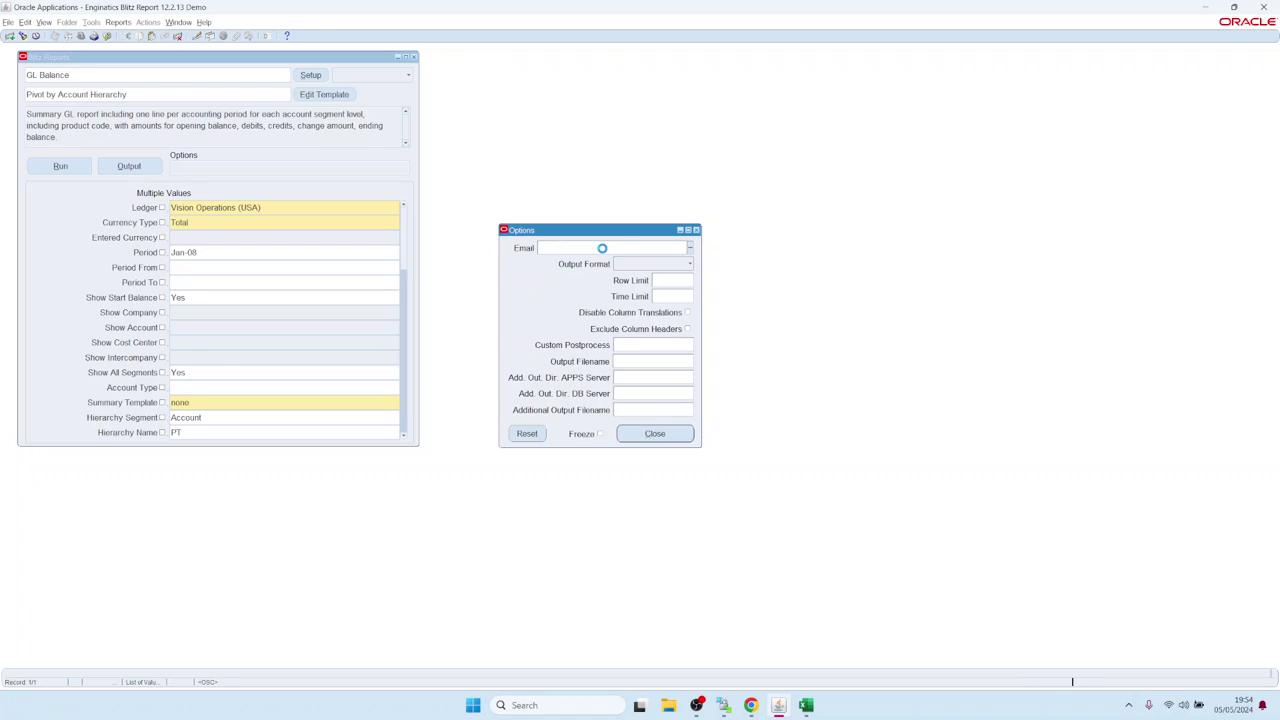
{"action": "double_click", "coordinate": [605, 248]}
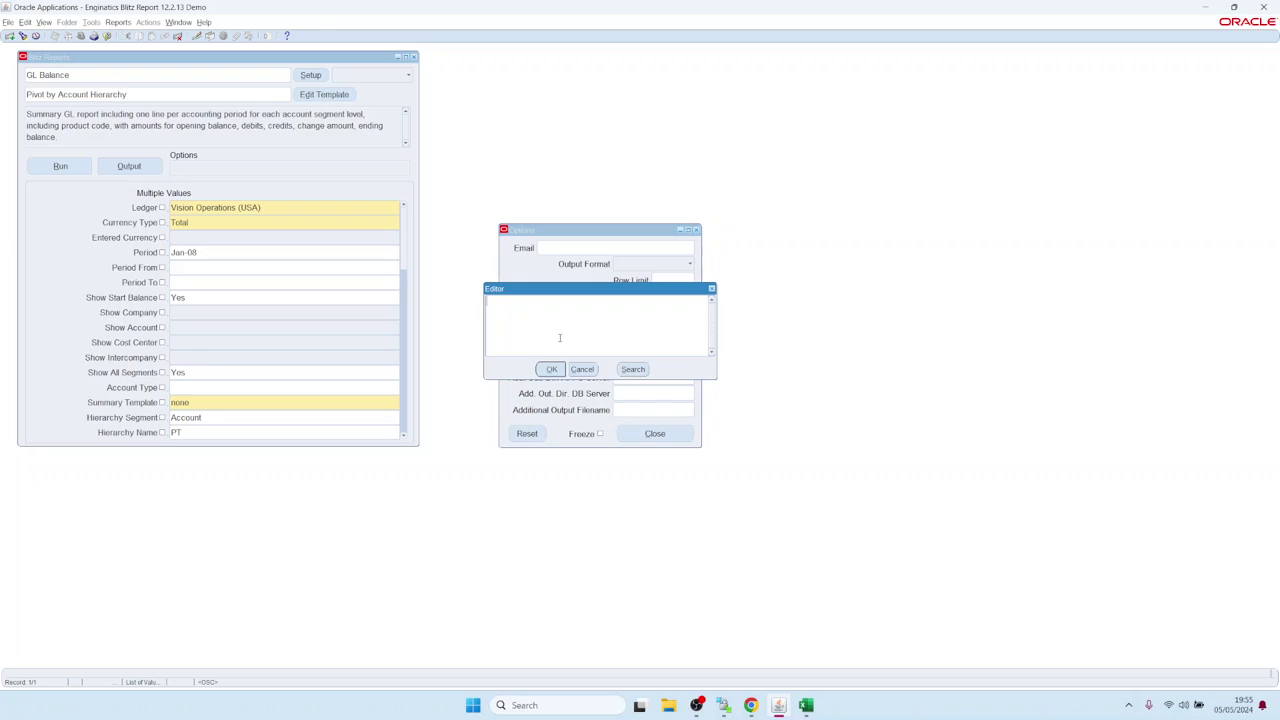
{"action": "left_click", "coordinate": [583, 369]}
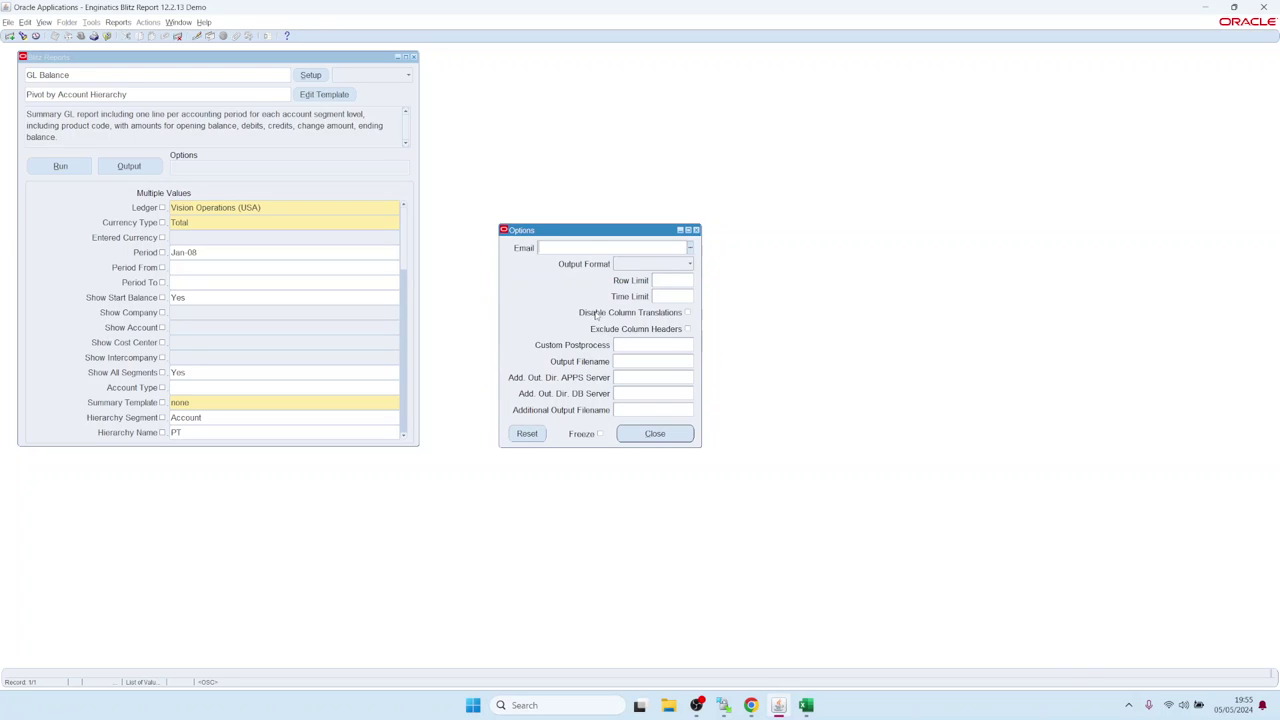
{"action": "left_click", "coordinate": [589, 249]}
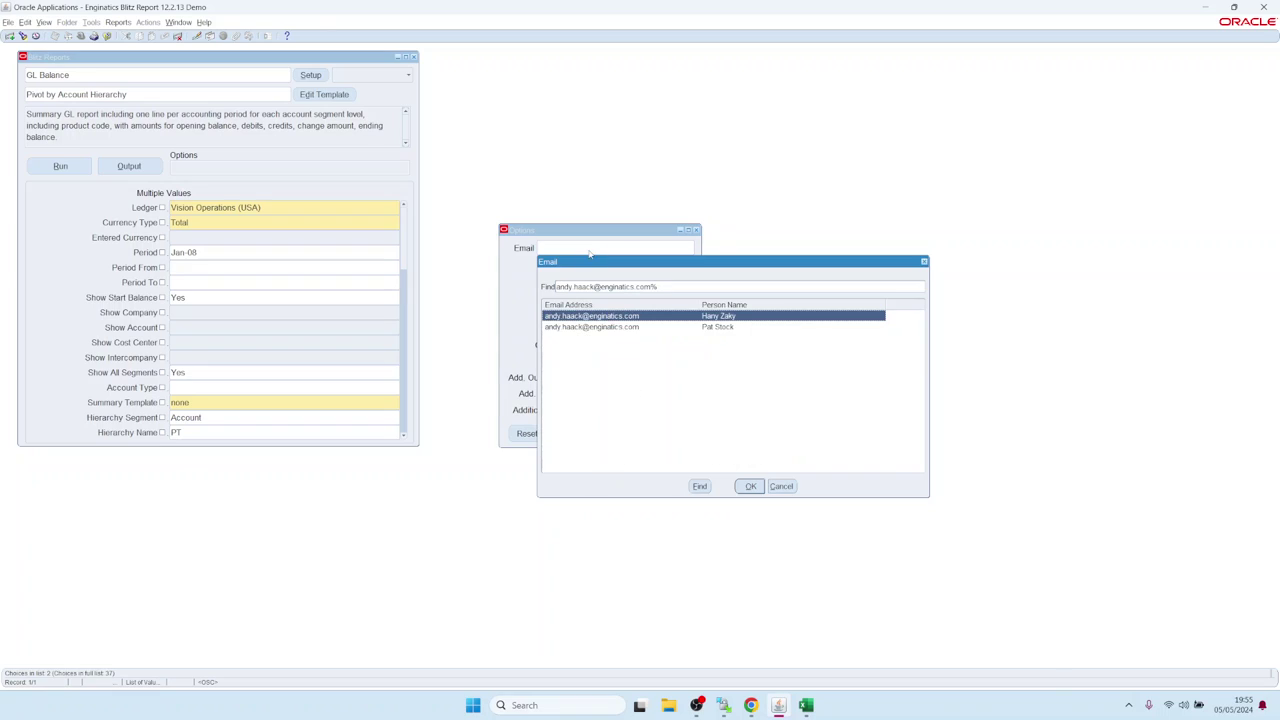
{"action": "key", "text": "Down"}
{"action": "key", "text": "Return"}
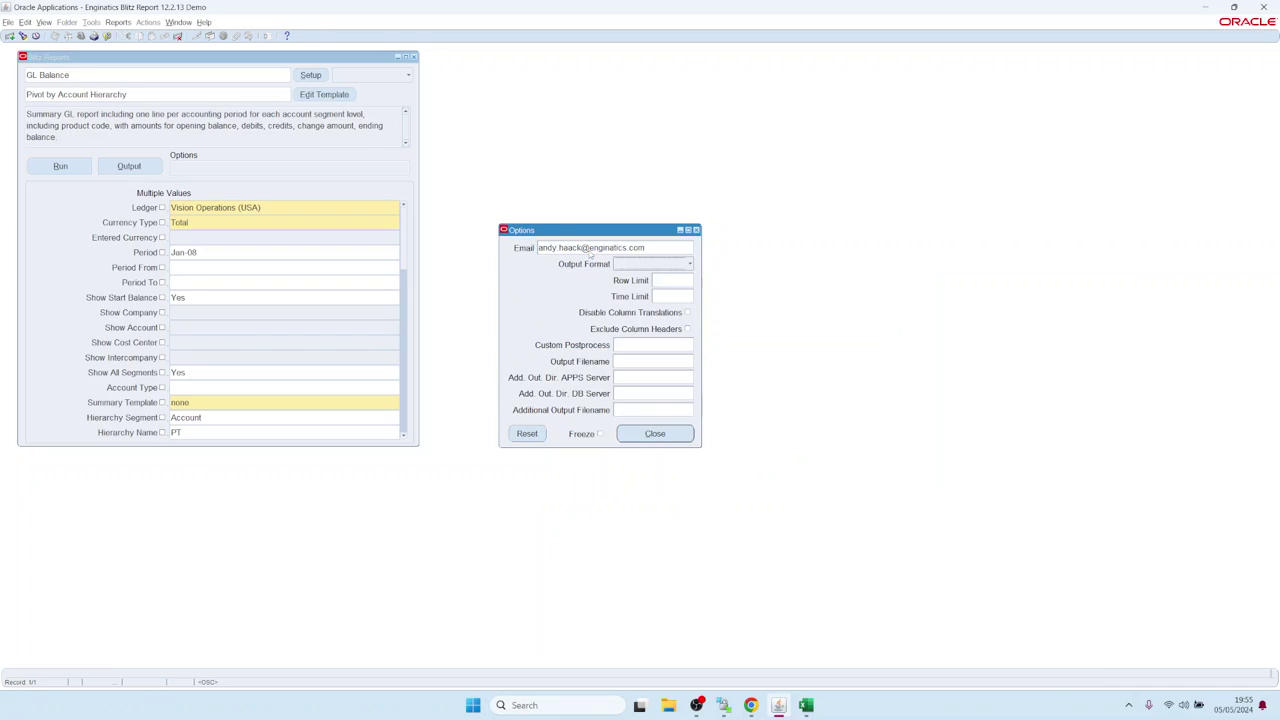
{"action": "left_click", "coordinate": [641, 434]}
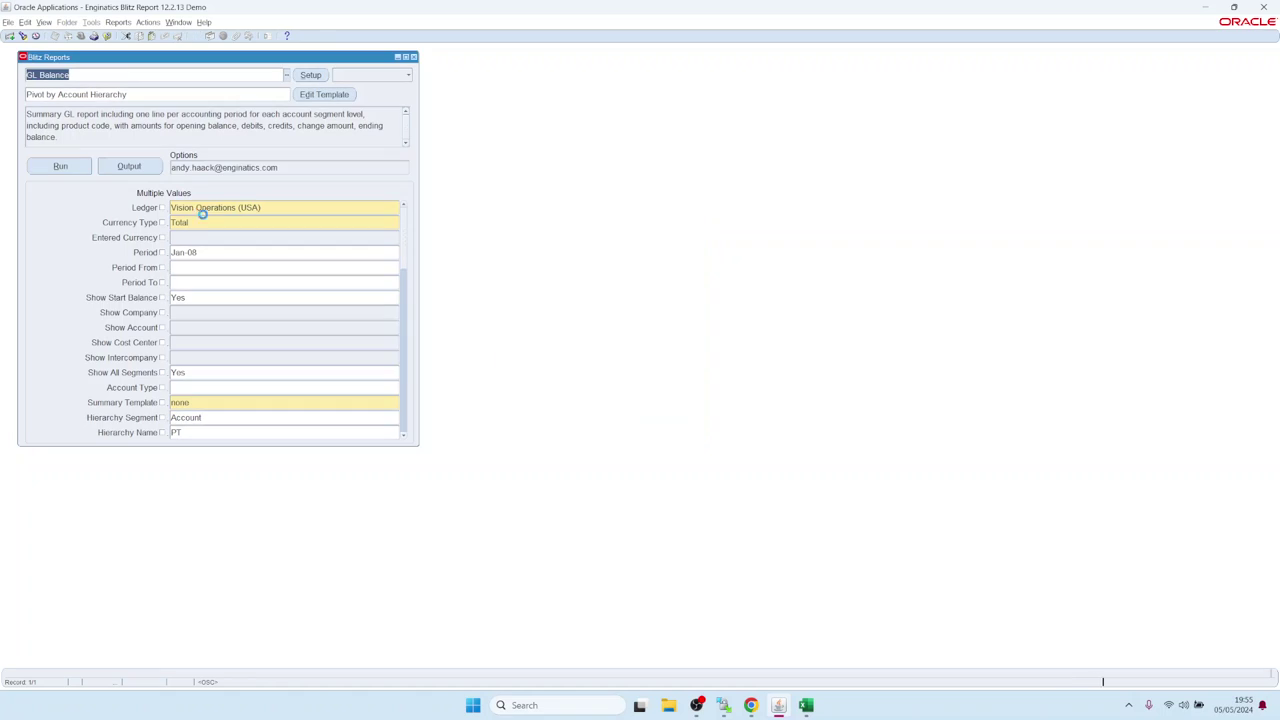
Step: Run the report and open the details of the latest GL Balance request, 17995529
{"action": "left_click", "coordinate": [70, 172]}
{"action": "left_click", "coordinate": [44, 22]}
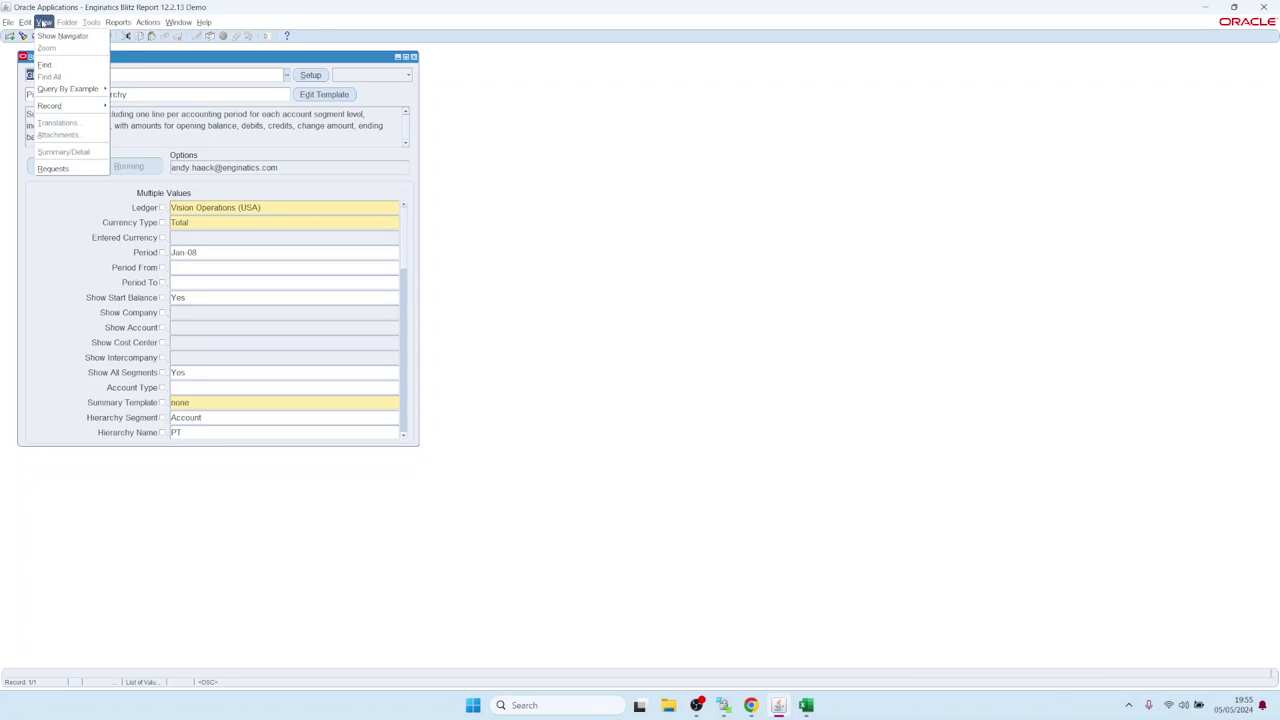
{"action": "left_click", "coordinate": [68, 137]}
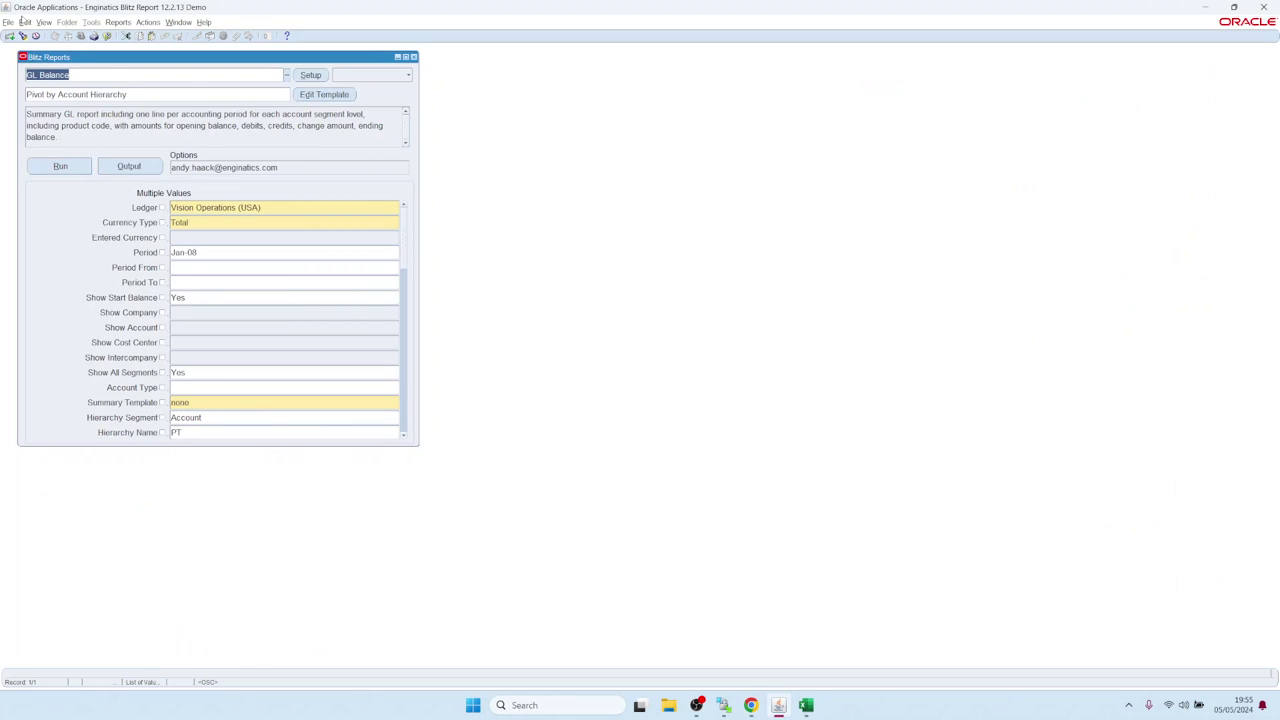
{"action": "left_click", "coordinate": [44, 22]}
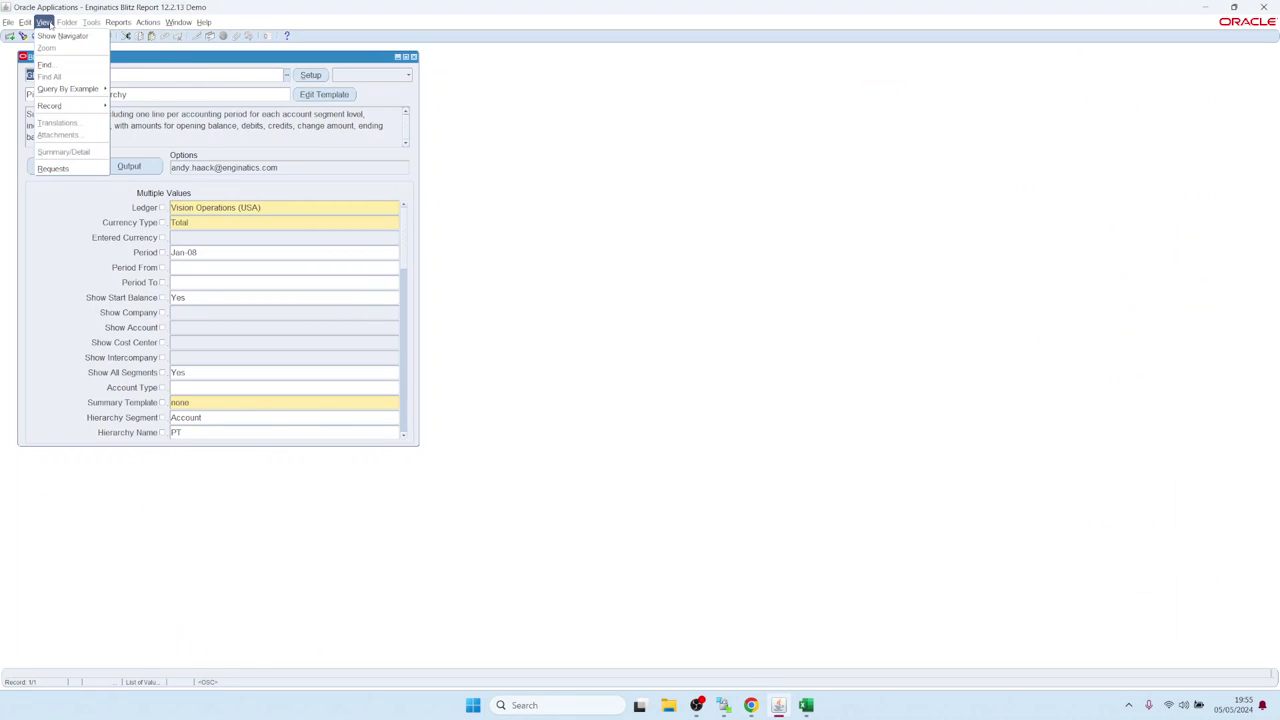
{"action": "left_click", "coordinate": [53, 168]}
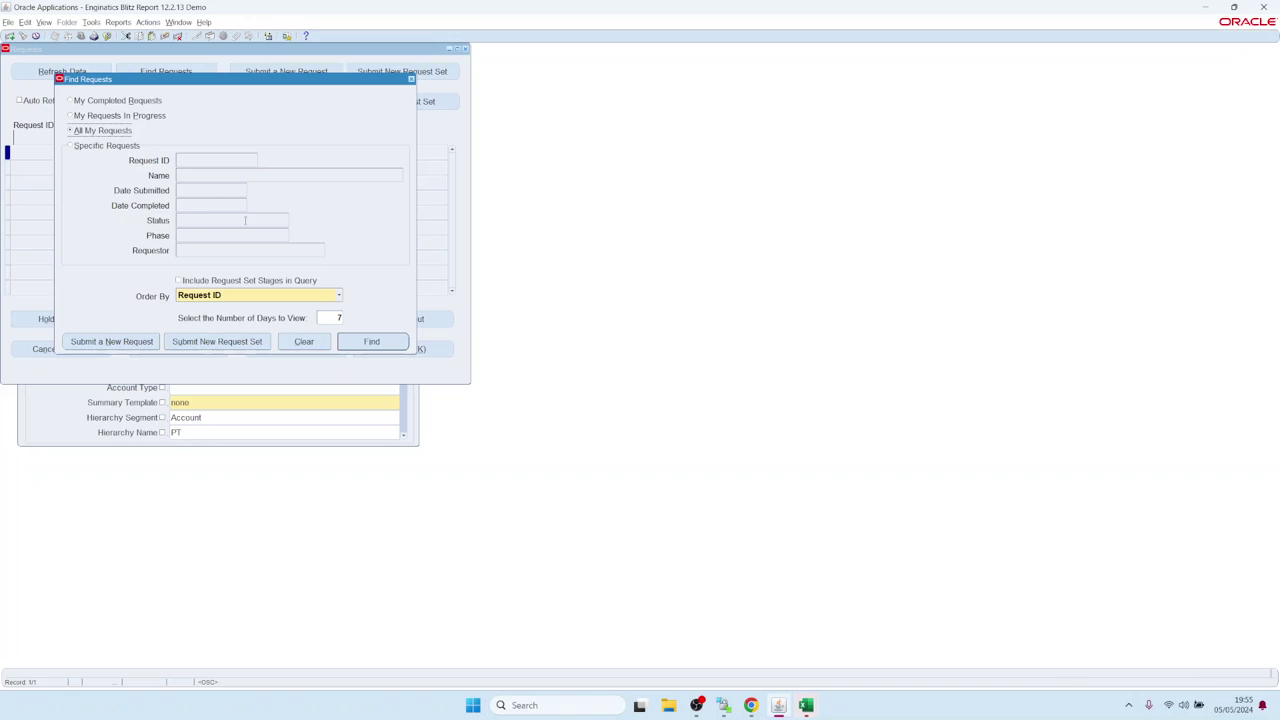
{"action": "left_click", "coordinate": [348, 342]}
{"action": "left_click", "coordinate": [102, 152]}
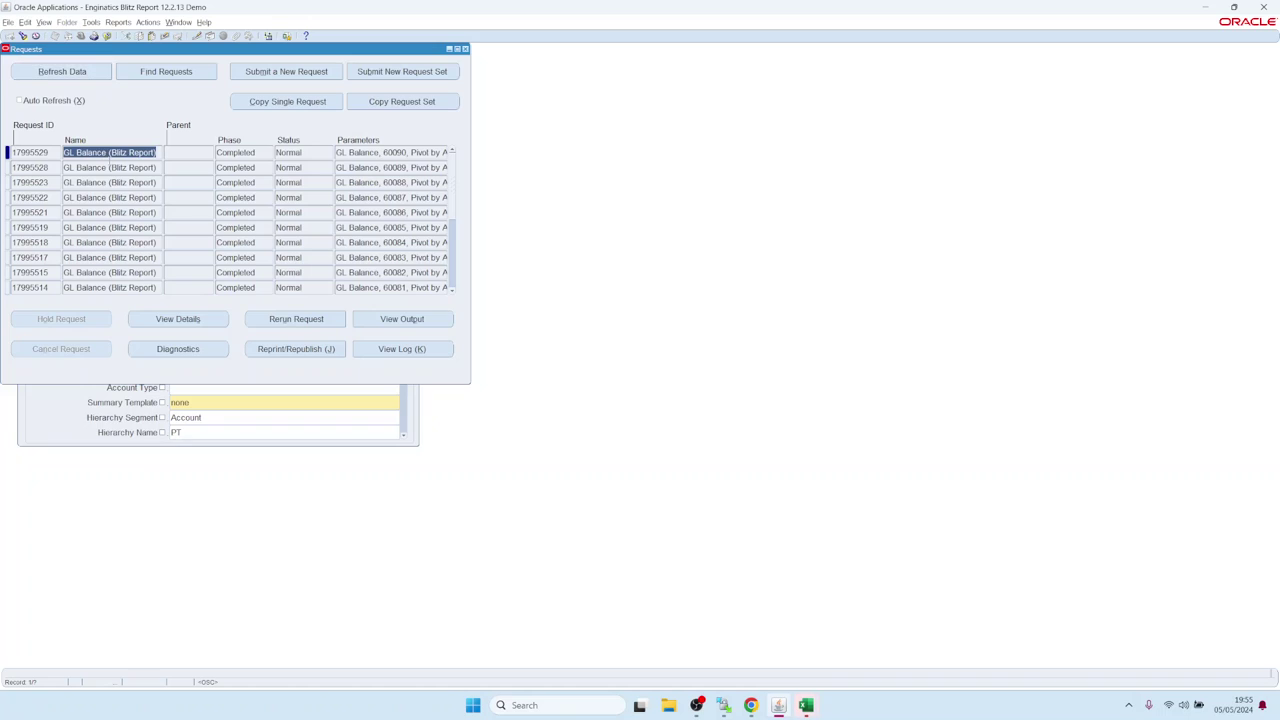
{"action": "left_click", "coordinate": [177, 319]}
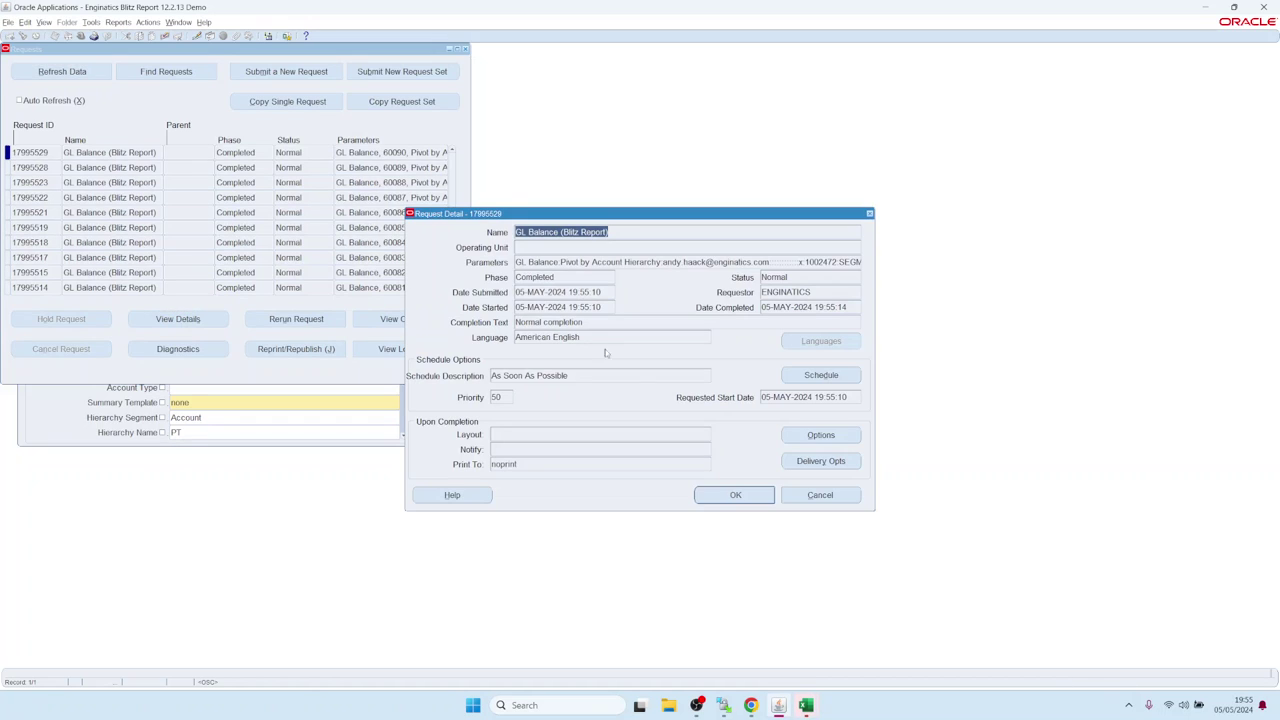
Step: Inspect the Email subject template's &REPORT_NAME, row count and site placeholders in Delivery Opts
{"action": "left_click", "coordinate": [846, 460]}
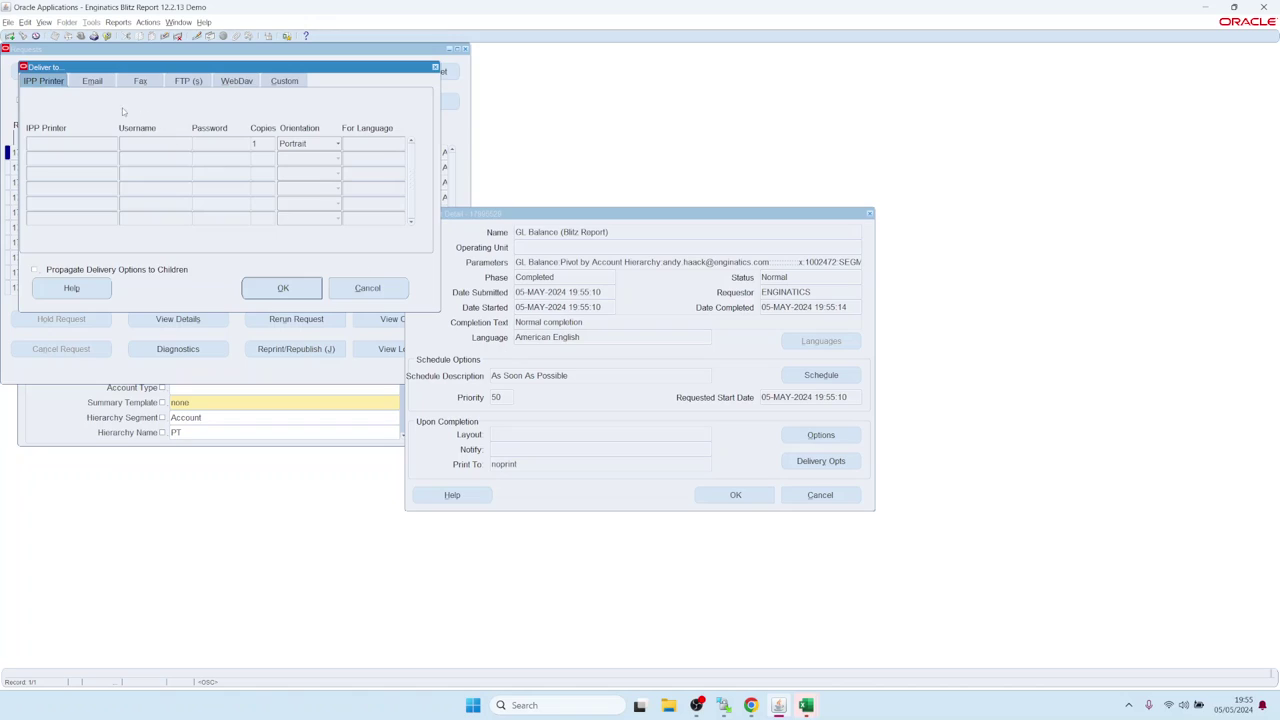
{"action": "left_click", "coordinate": [93, 81]}
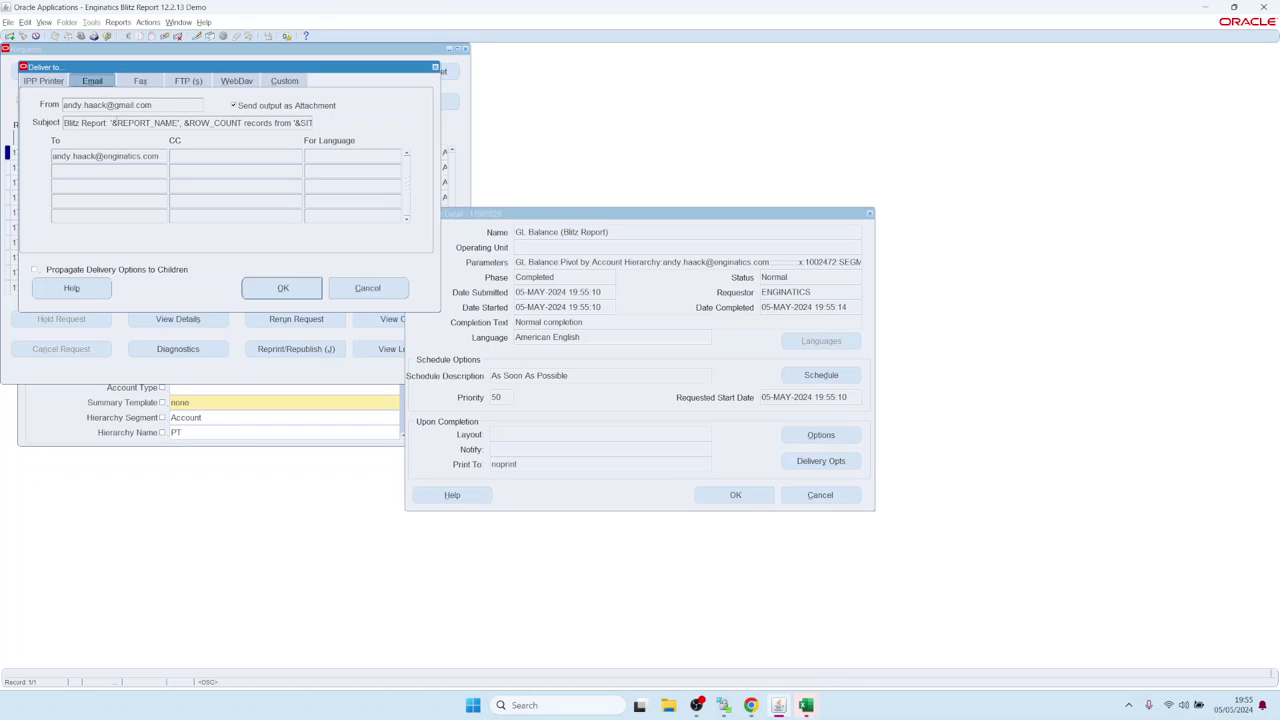
{"action": "left_click_drag", "start_coordinate": [72, 122], "coordinate": [349, 128]}
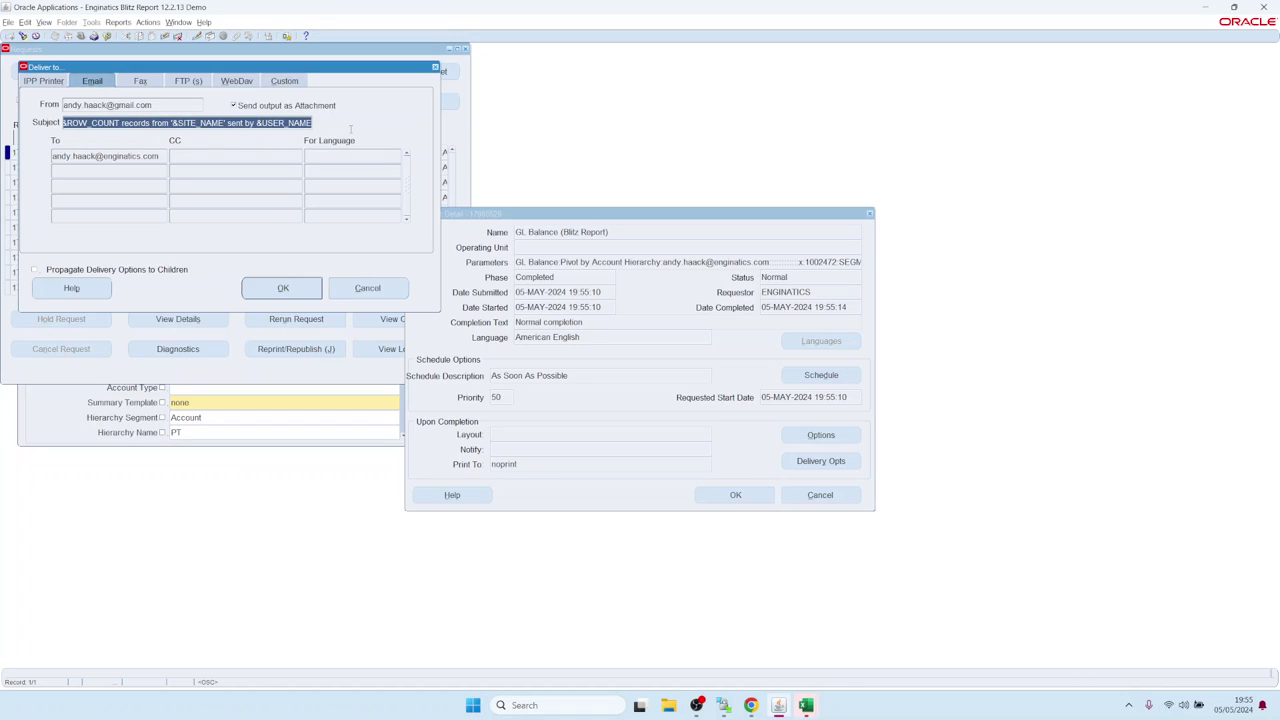
{"action": "key", "text": "Home"}
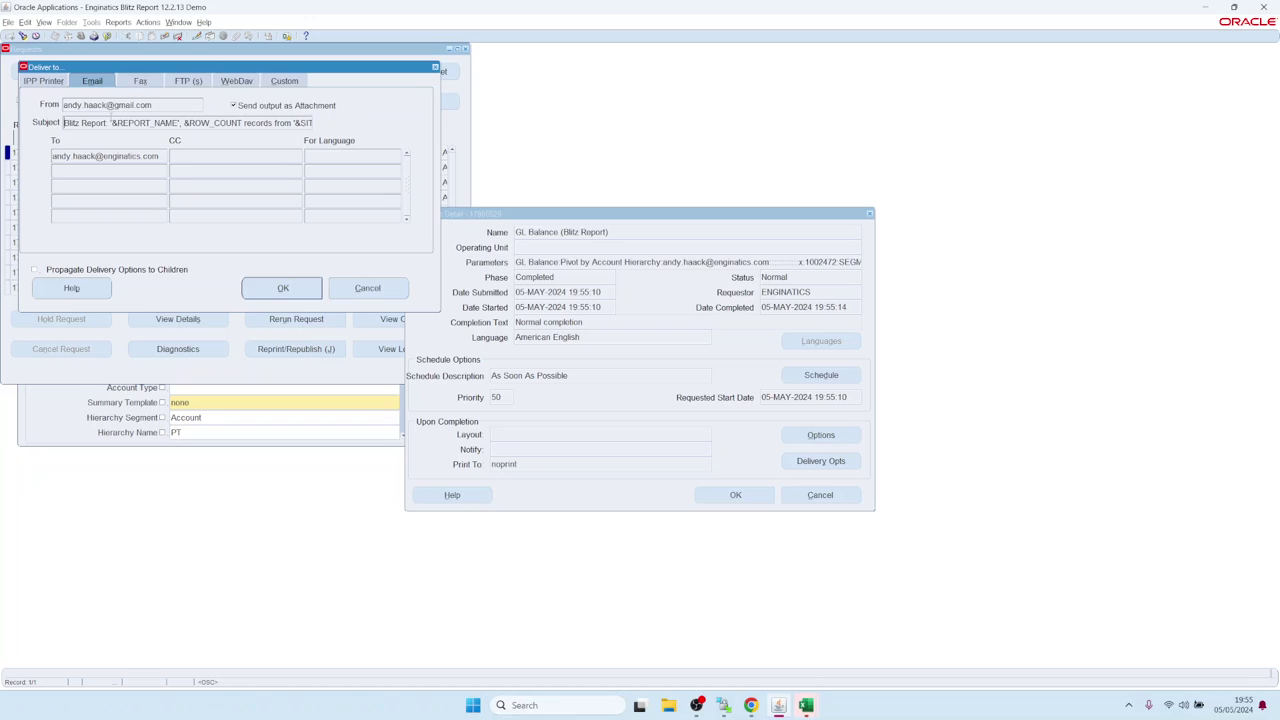
{"action": "left_click_drag", "start_coordinate": [110, 122], "coordinate": [242, 122]}
{"action": "left_click_drag", "start_coordinate": [242, 122], "coordinate": [337, 124]}
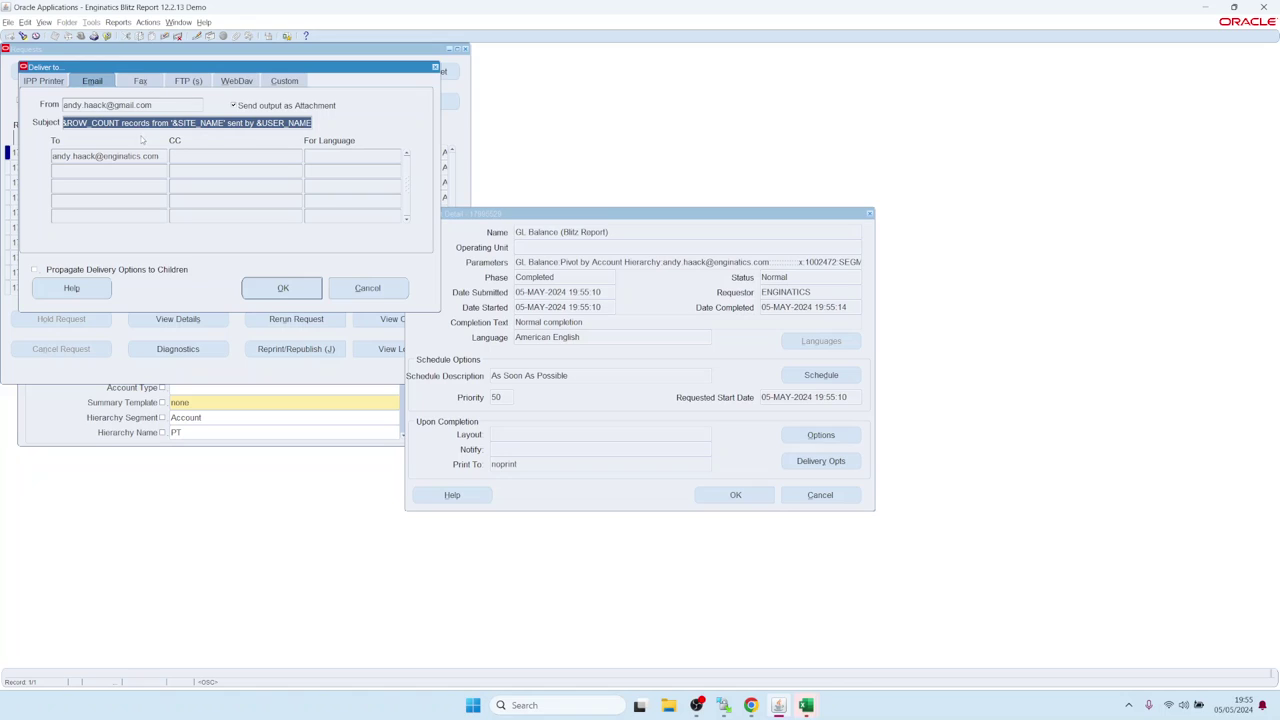
{"action": "left_click", "coordinate": [750, 705]}
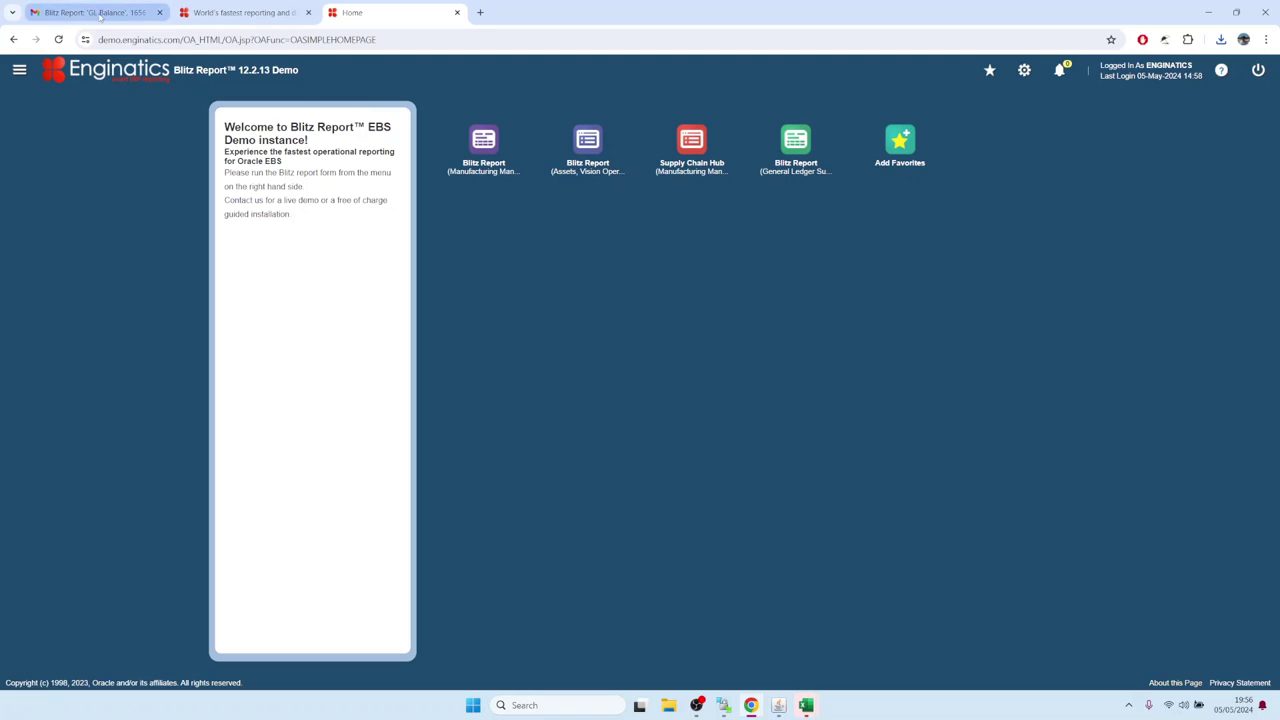
Step: Open the 'Blitz Report: GL Balance' e-mail showing 1656 records and its .xlsx attachment
{"action": "left_click", "coordinate": [100, 13]}
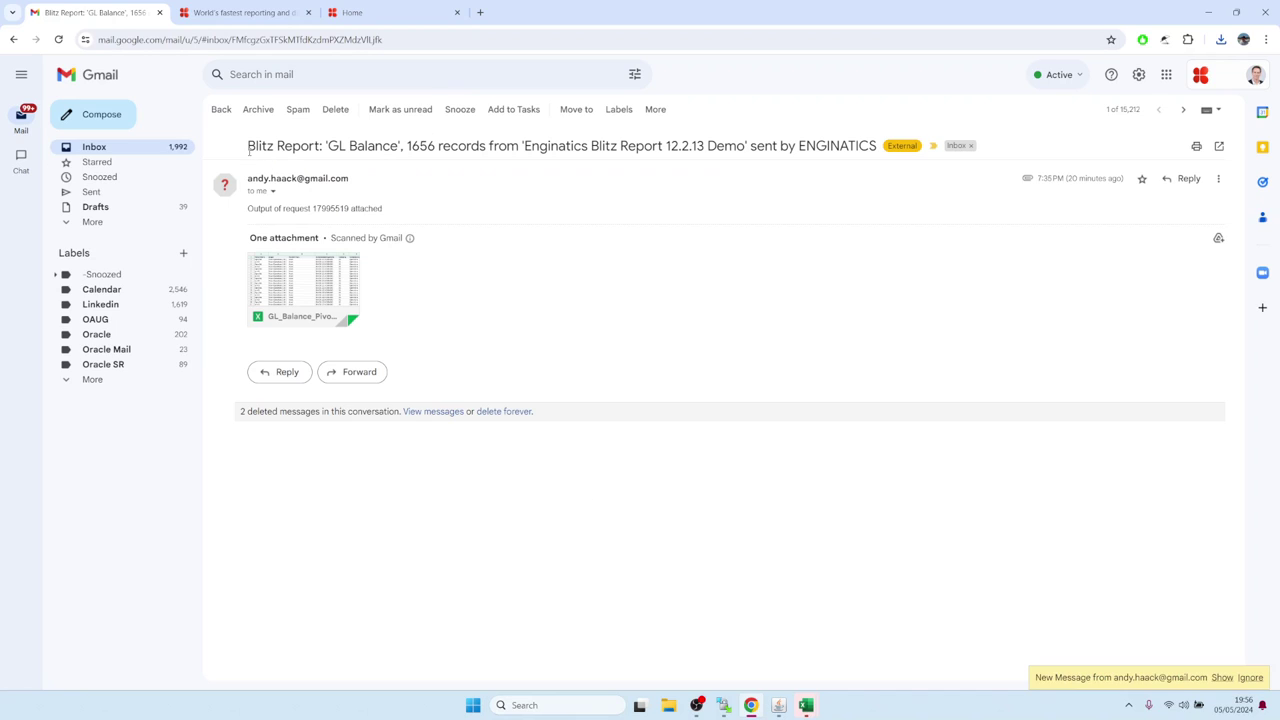
{"action": "left_click_drag", "start_coordinate": [248, 150], "coordinate": [887, 143]}
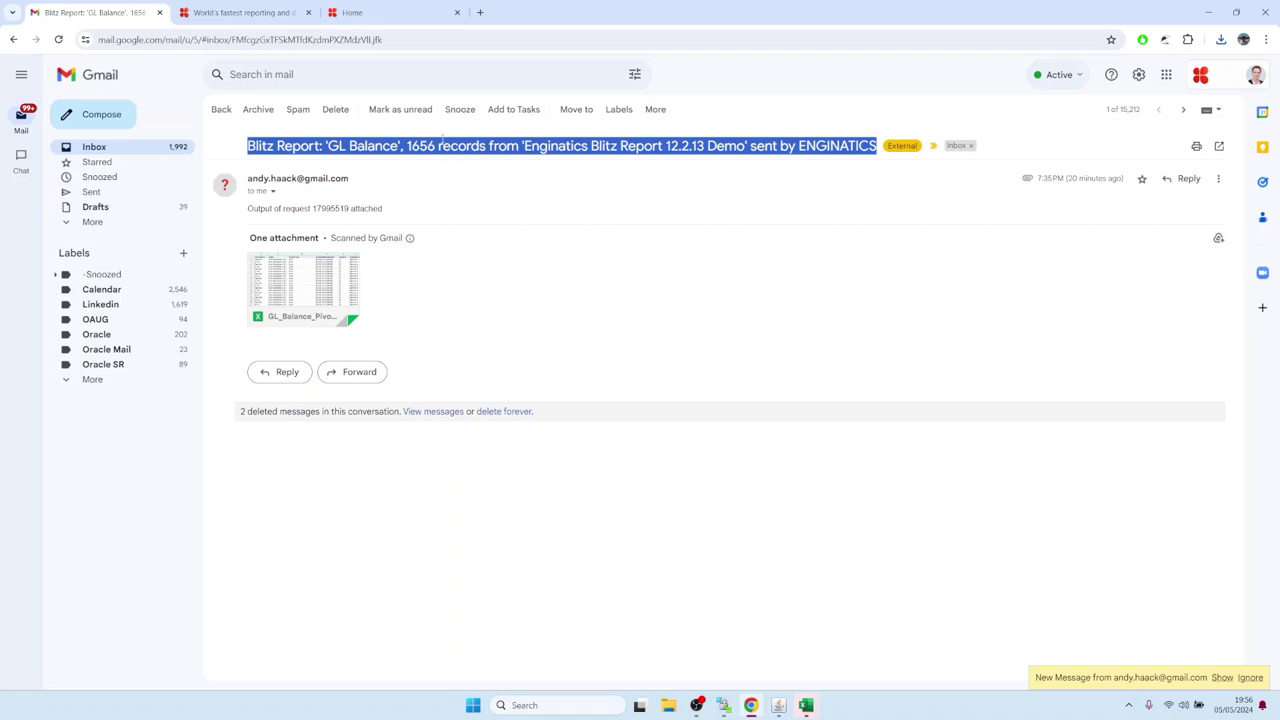
{"action": "left_click", "coordinate": [427, 161]}
{"action": "left_click_drag", "start_coordinate": [325, 146], "coordinate": [438, 146]}
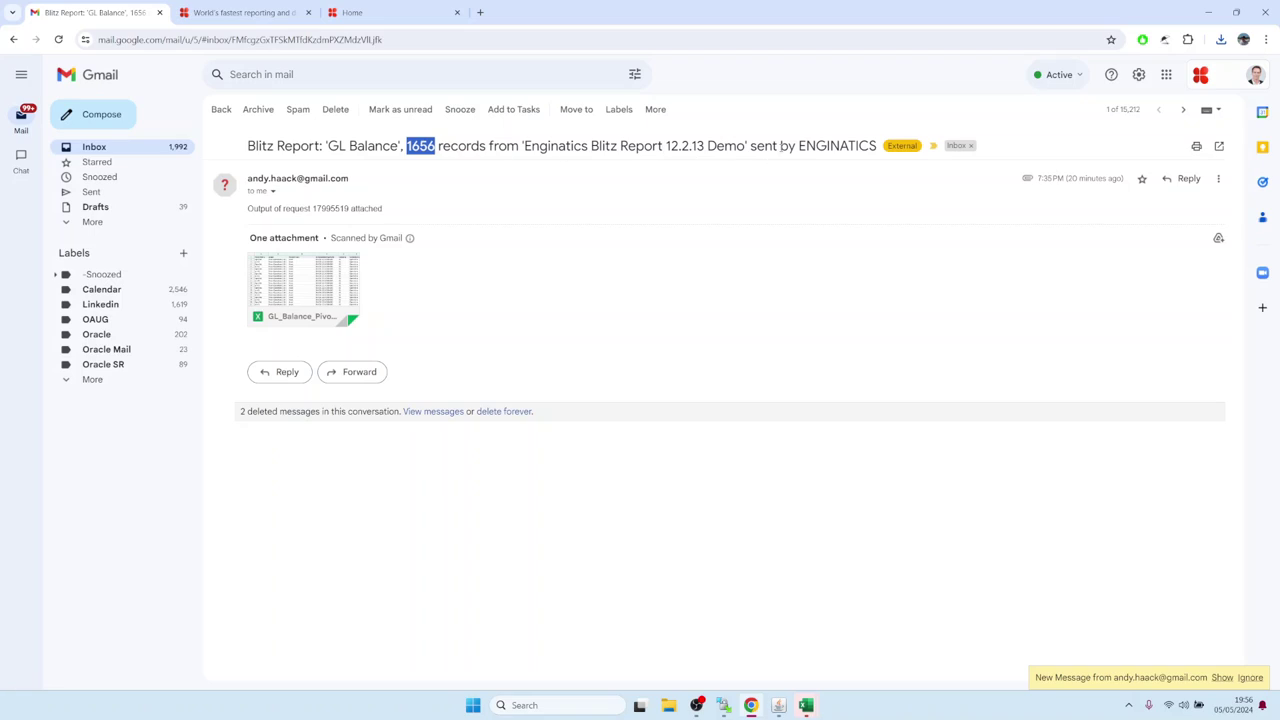
{"action": "left_click", "coordinate": [476, 275]}
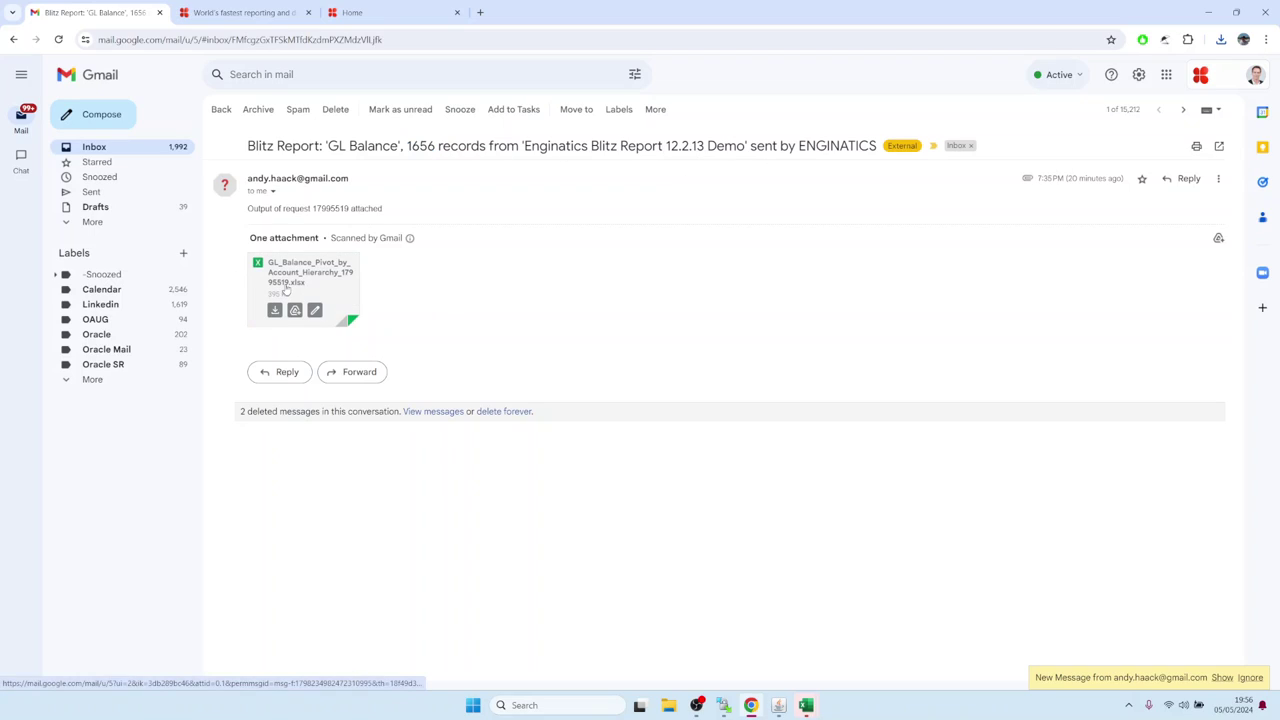
{"action": "mouse_move", "coordinate": [310, 287]}
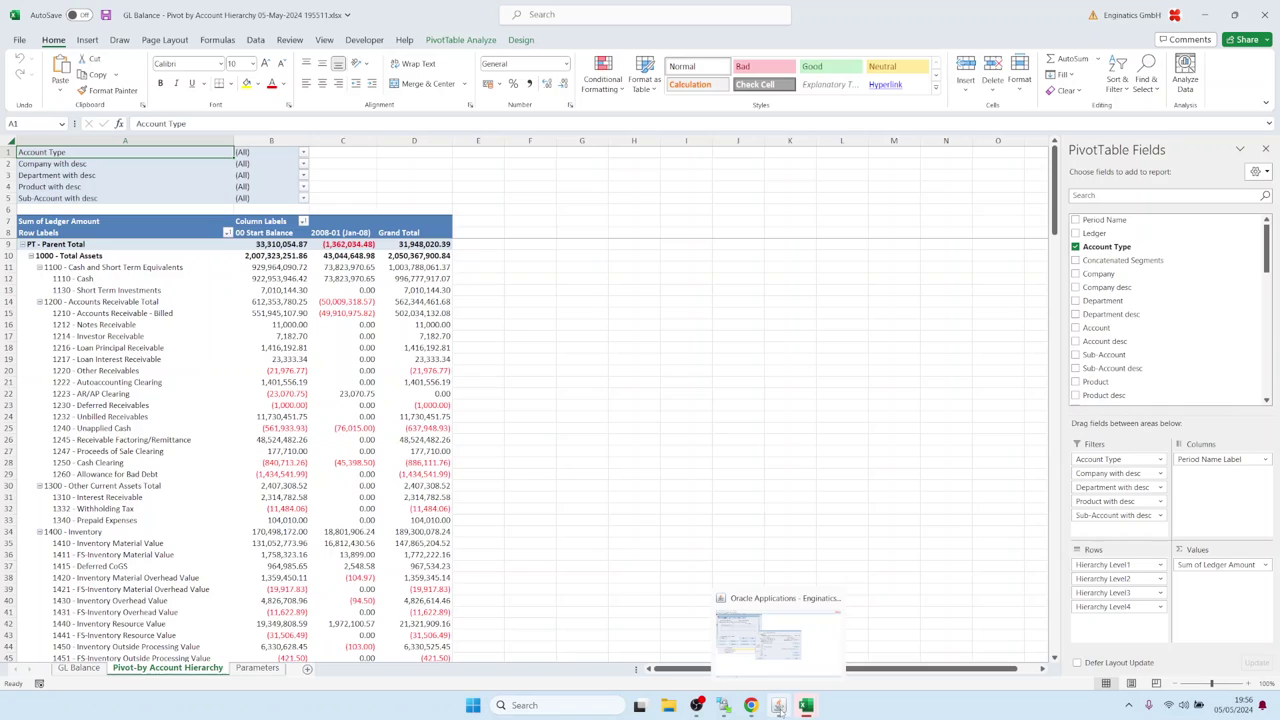
Step: Close the Deliver to, Request Detail and Requests windows in Oracle
{"action": "left_click", "coordinate": [778, 705]}
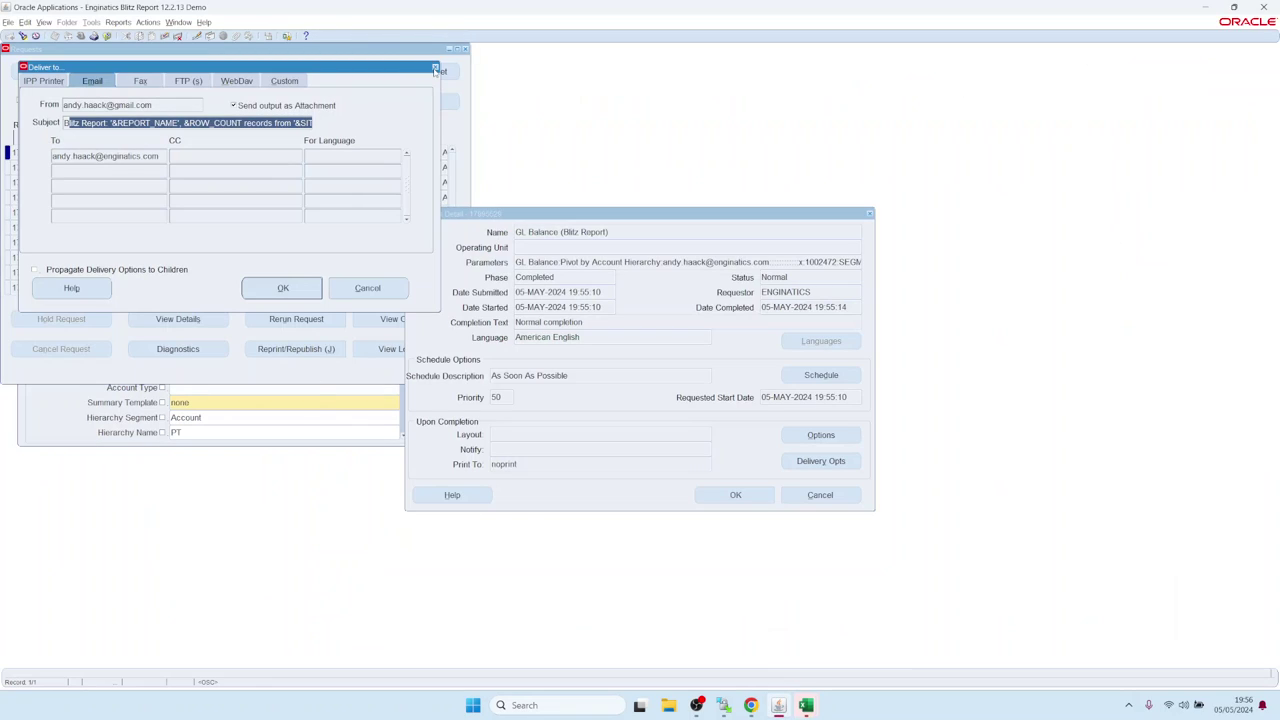
{"action": "left_click", "coordinate": [434, 66]}
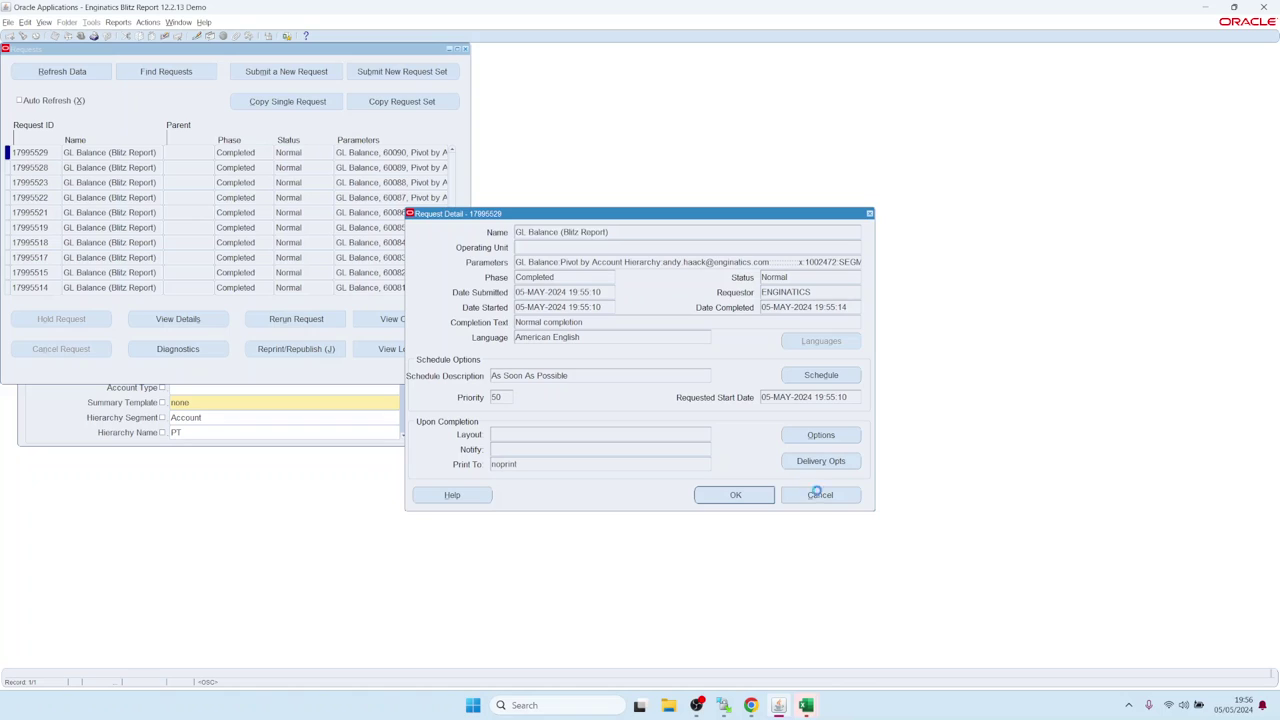
{"action": "left_click", "coordinate": [814, 492]}
{"action": "left_click", "coordinate": [465, 48]}
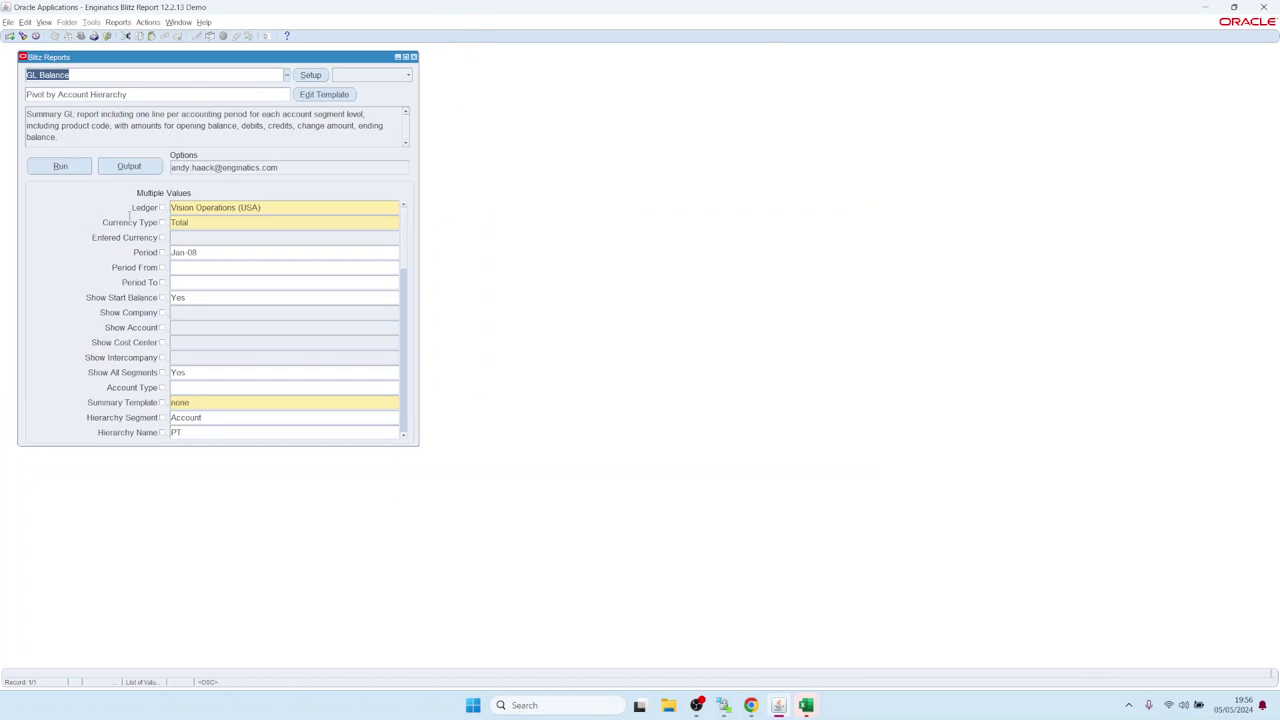
Step: Clear the Email option, browse output formats, and list the custom postprocess scripts
{"action": "left_click", "coordinate": [286, 168]}
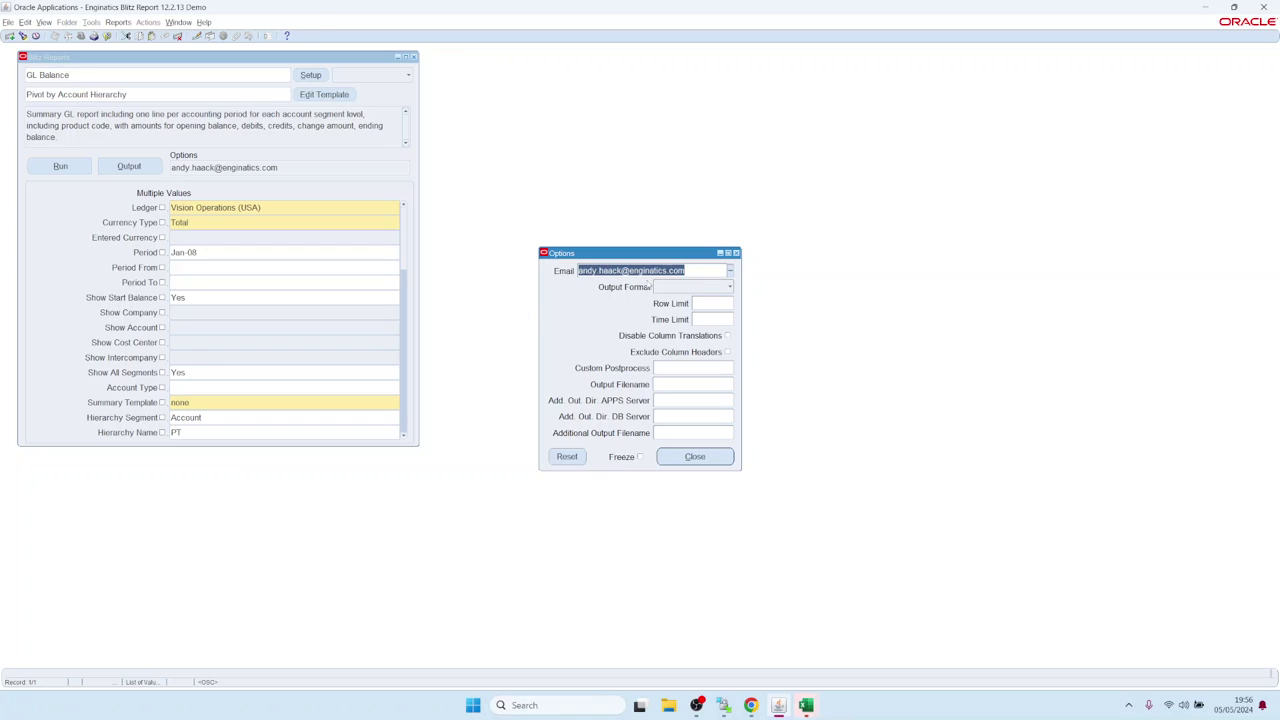
{"action": "key", "text": "Delete"}
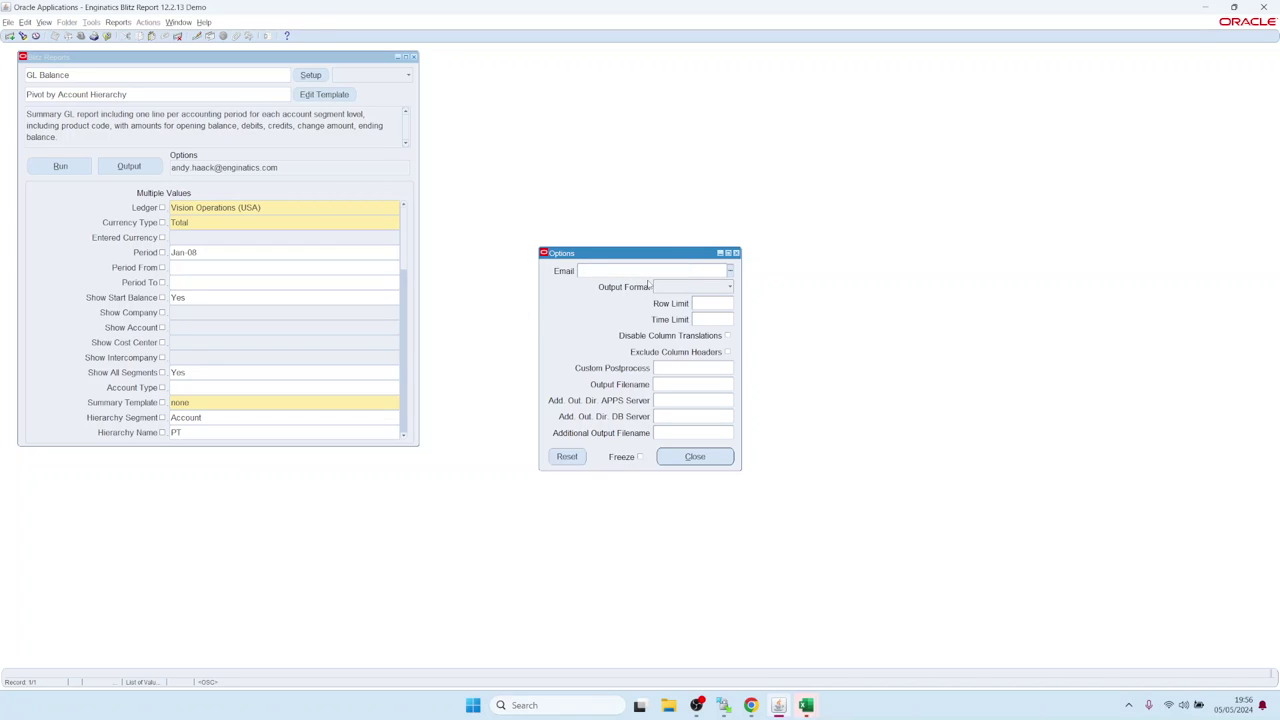
{"action": "left_click", "coordinate": [684, 288]}
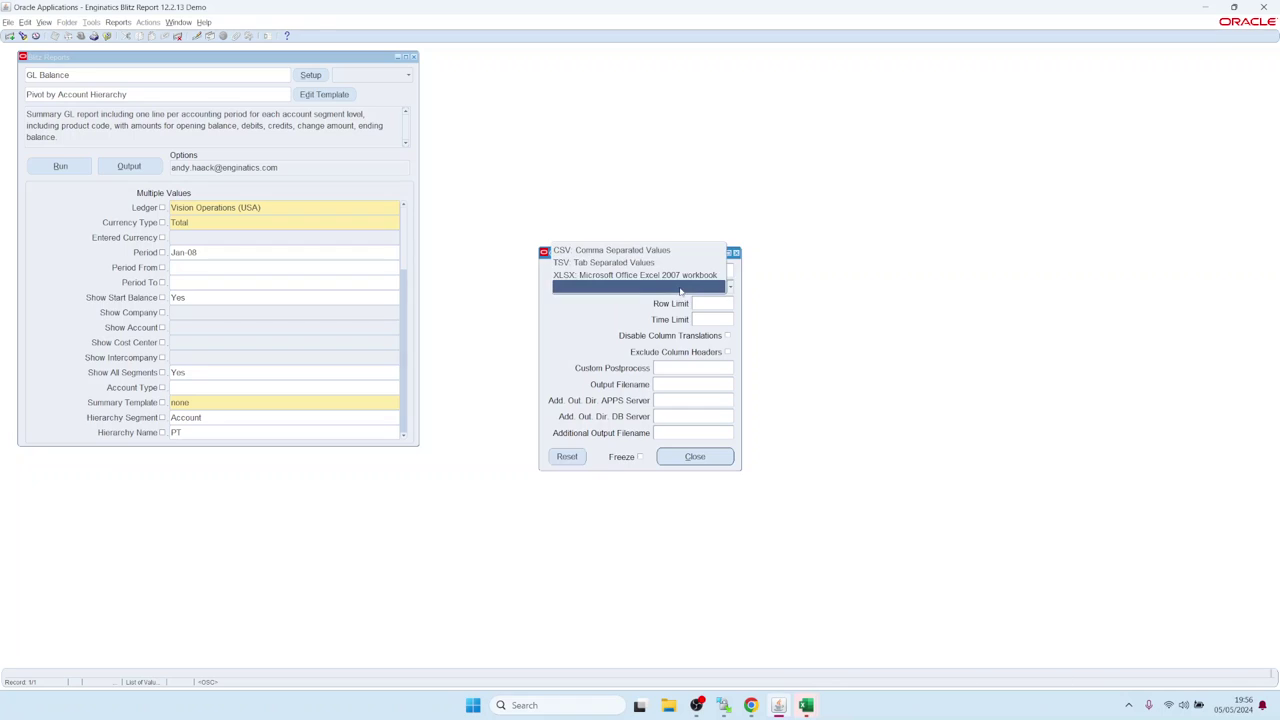
{"action": "key", "text": "Down"}
{"action": "key", "text": "Down"}
{"action": "key", "text": "Down"}
{"action": "key", "text": "Up"}
{"action": "key", "text": "Up"}
{"action": "key", "text": "Up"}
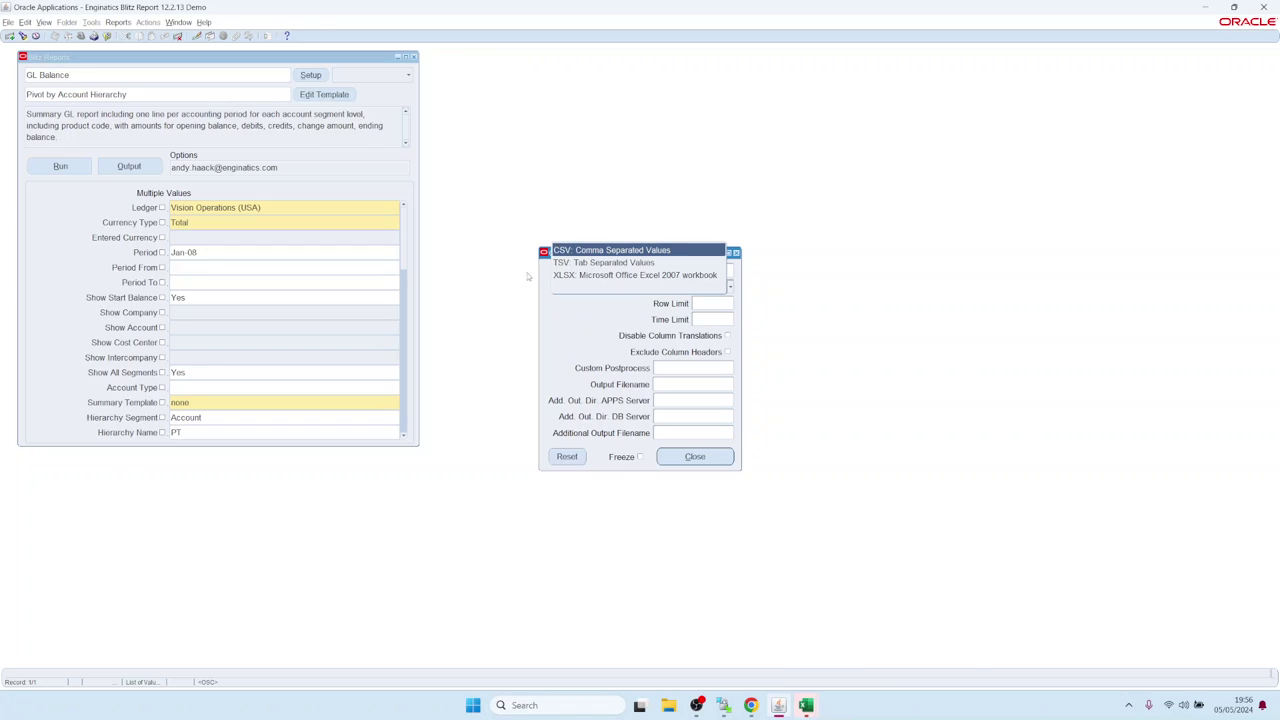
{"action": "left_click", "coordinate": [606, 331]}
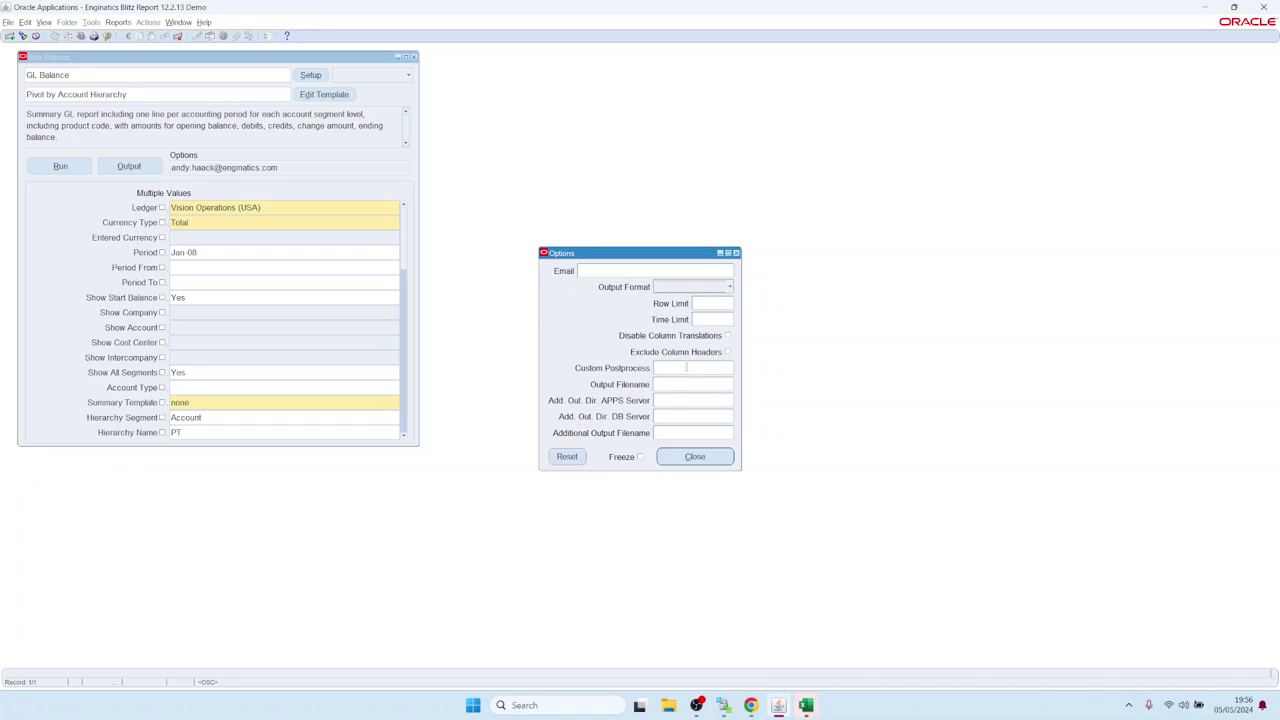
{"action": "left_click", "coordinate": [690, 368]}
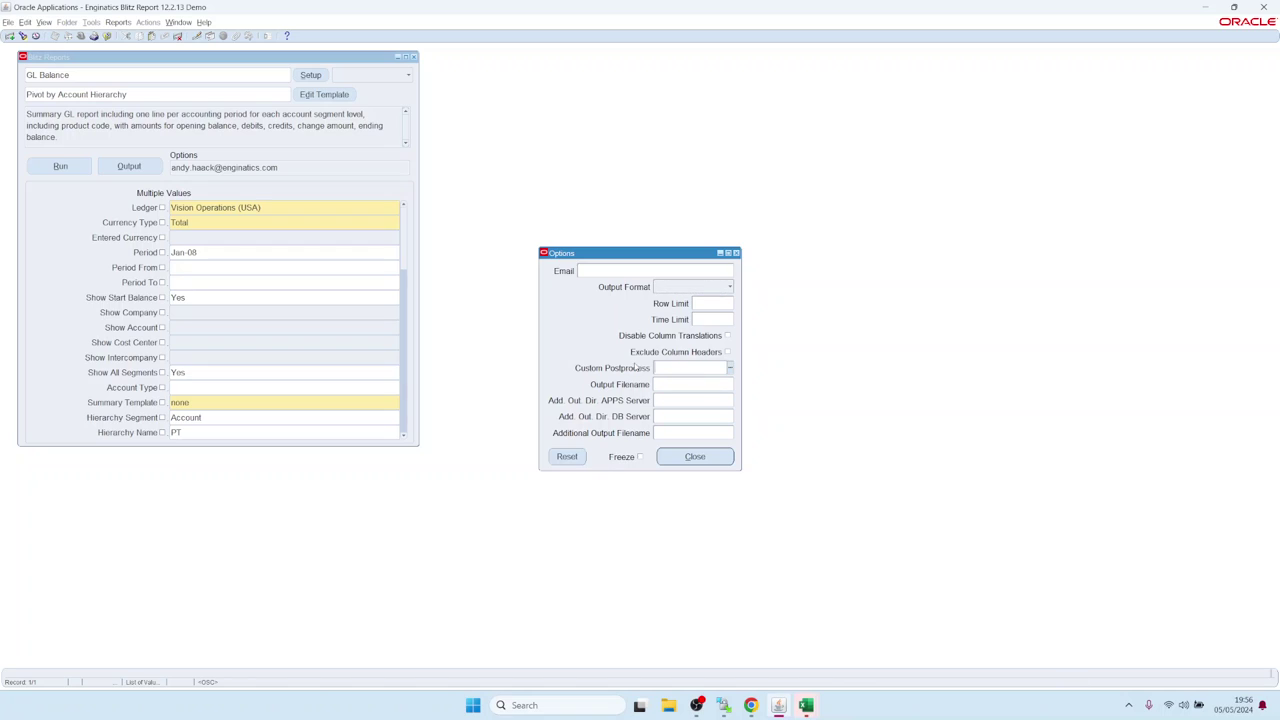
{"action": "left_click", "coordinate": [730, 368]}
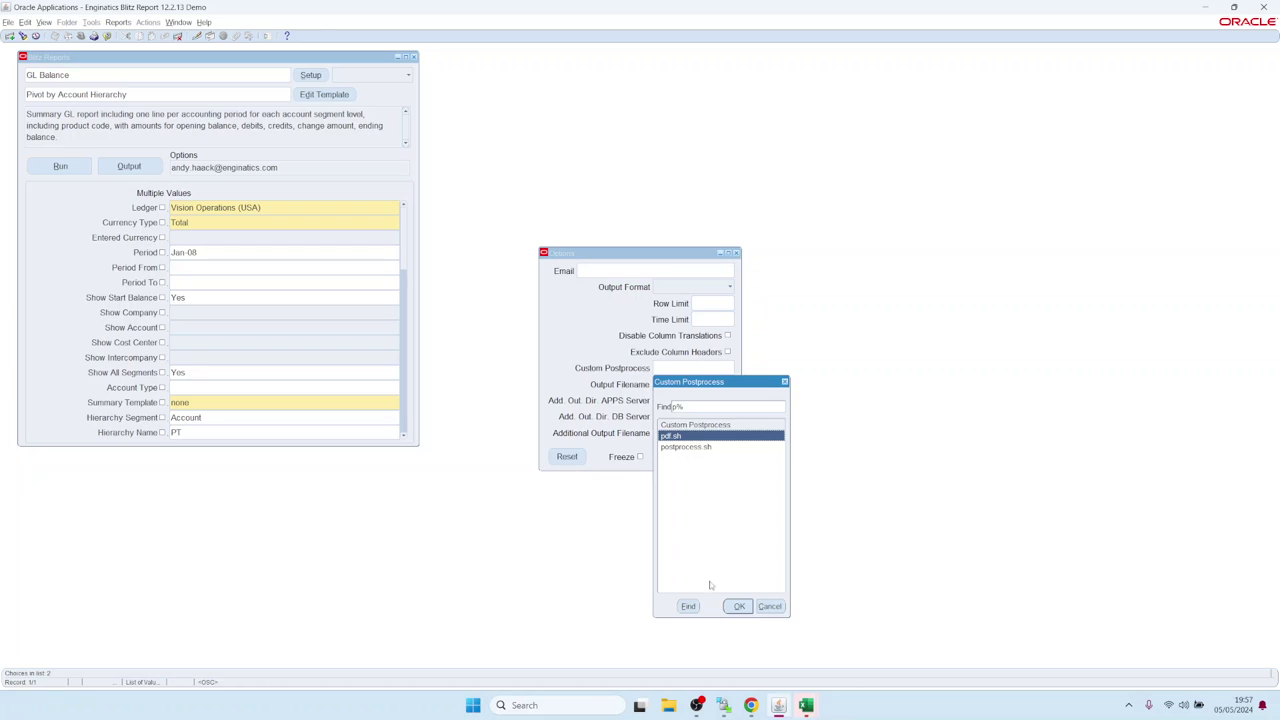
Step: Run the report with the pdf.sh postprocess and review the resulting GL Balance PDF
{"action": "left_click", "coordinate": [739, 606]}
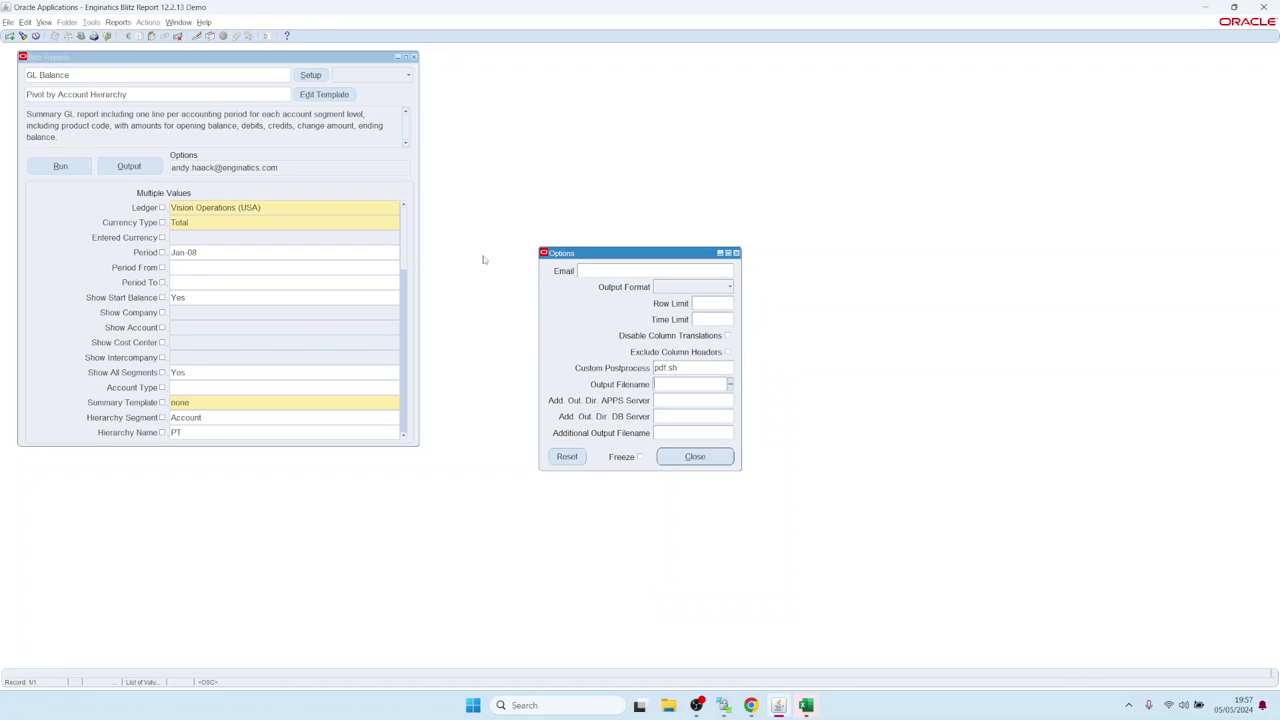
{"action": "left_click", "coordinate": [60, 167]}
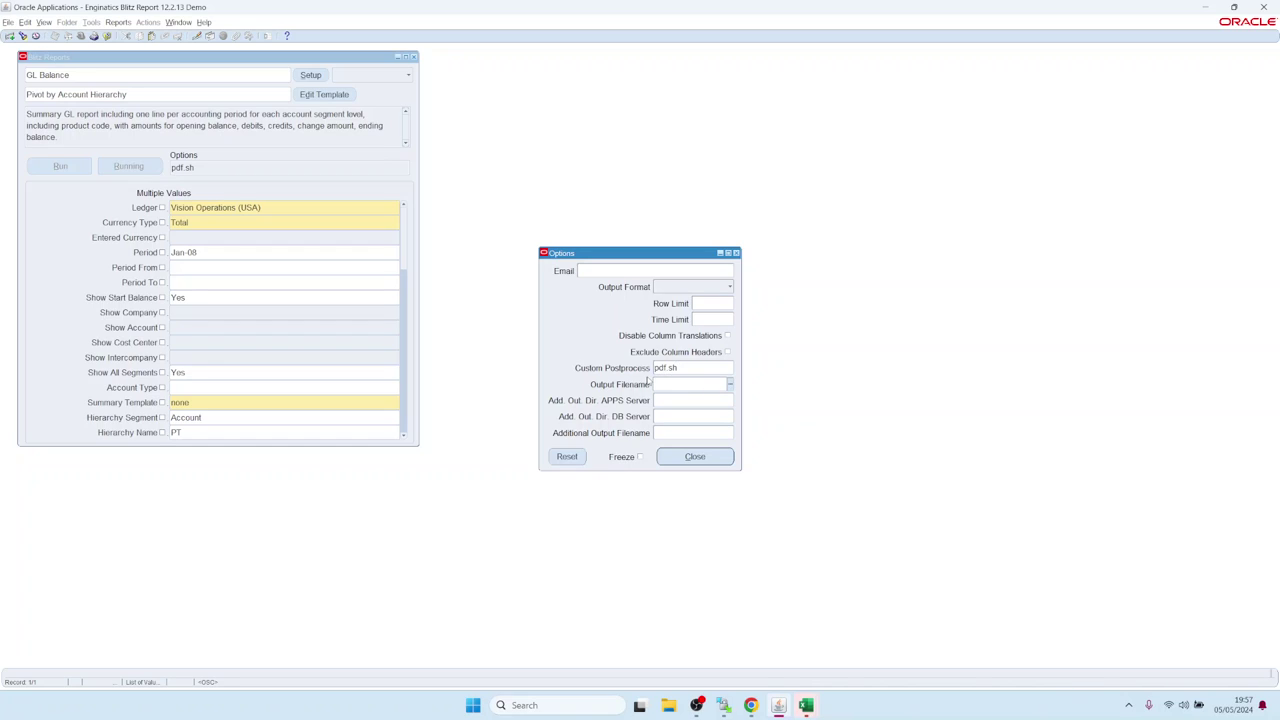
{"action": "key", "text": "shift+Tab"}
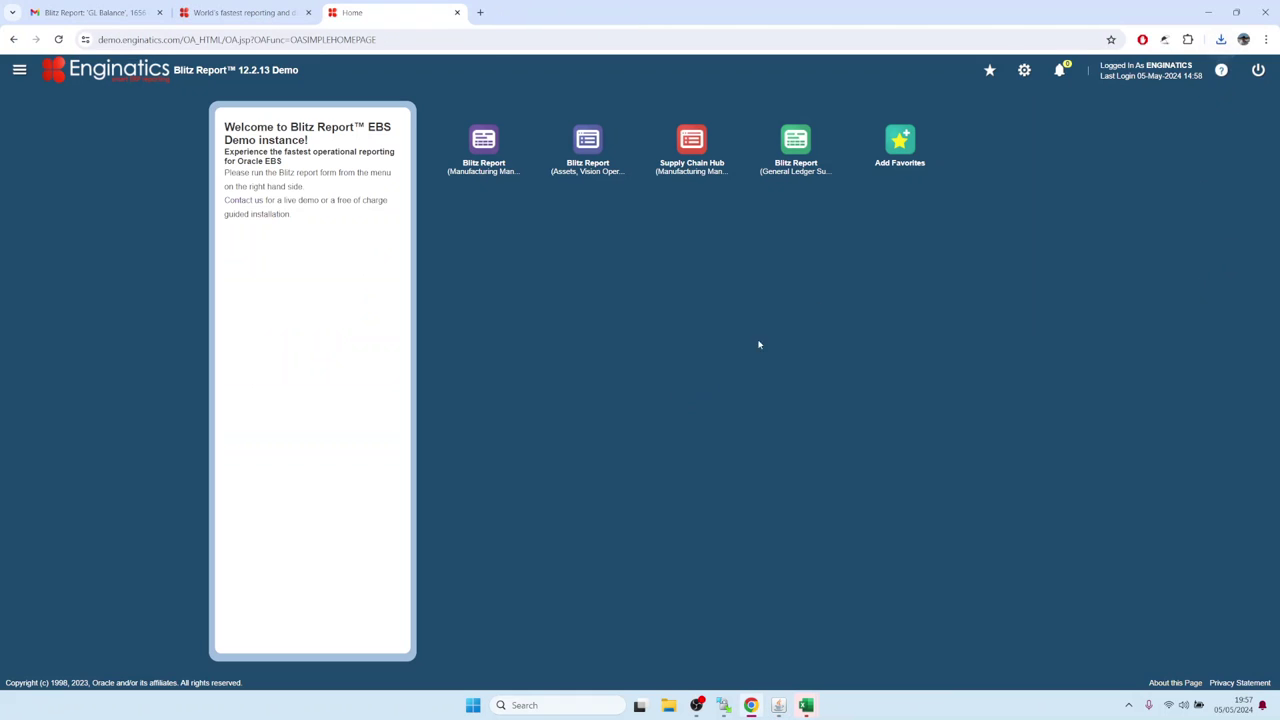
{"action": "left_click", "coordinate": [1076, 80]}
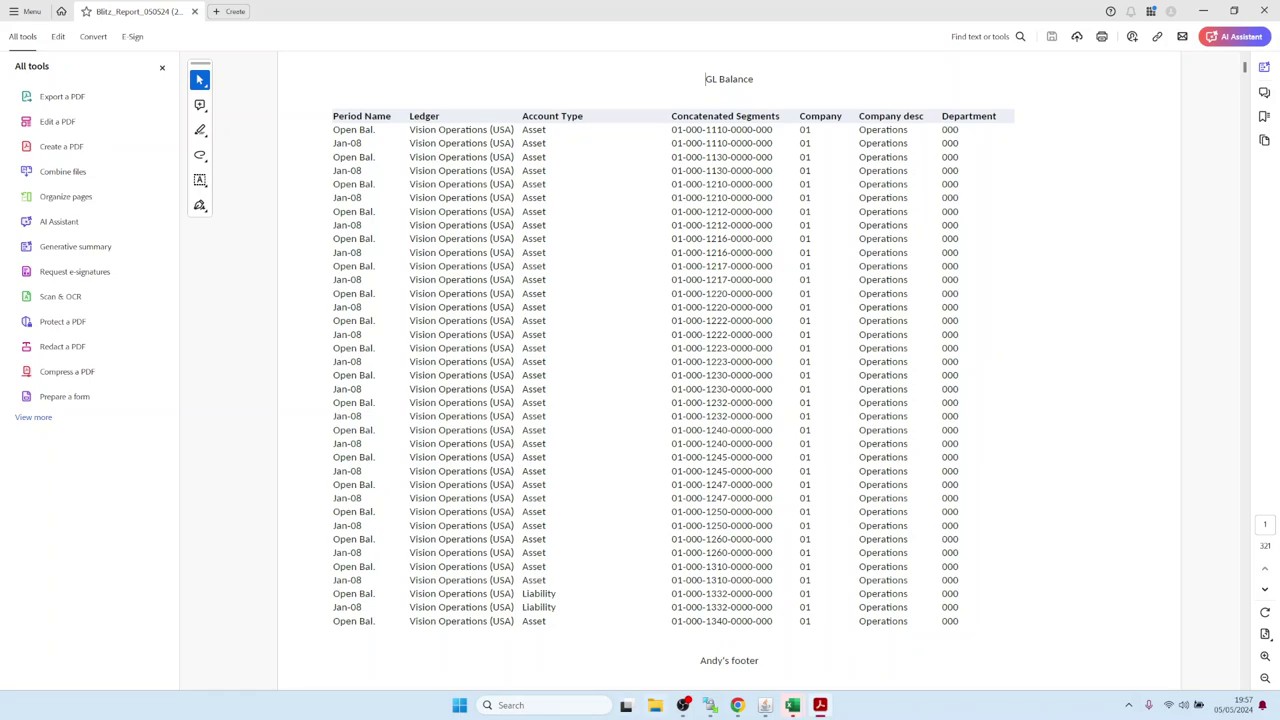
{"action": "left_click", "coordinate": [765, 705]}
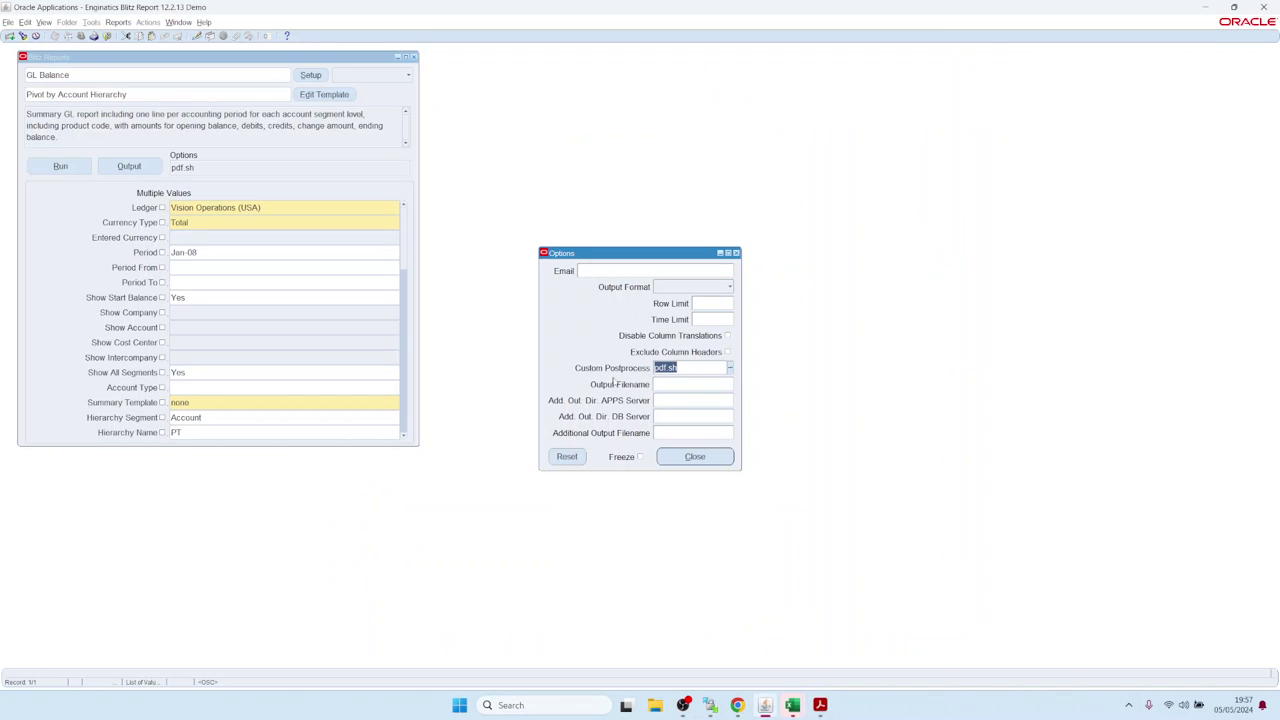
Step: Enter /tmp/ as the additional APPS server output directory and list the available tokens
{"action": "left_click", "coordinate": [676, 418]}
{"action": "left_click", "coordinate": [680, 435]}
{"action": "left_click", "coordinate": [678, 403]}
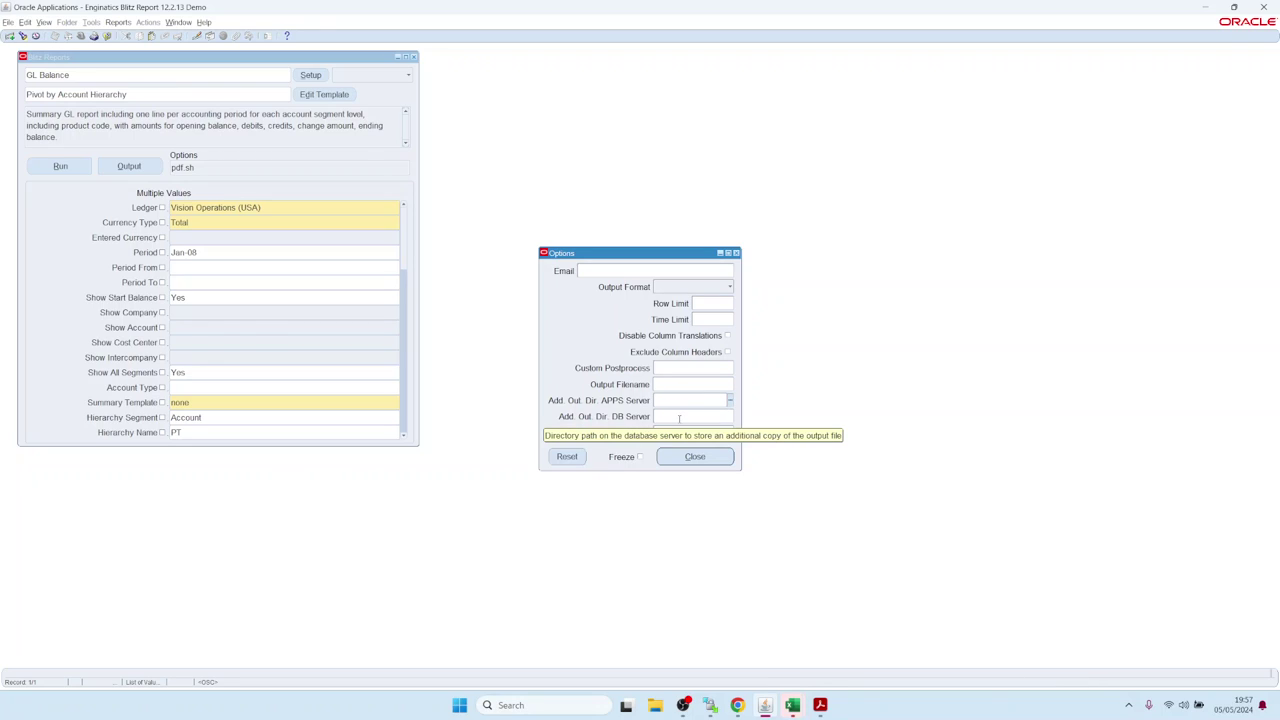
{"action": "left_click", "coordinate": [679, 418]}
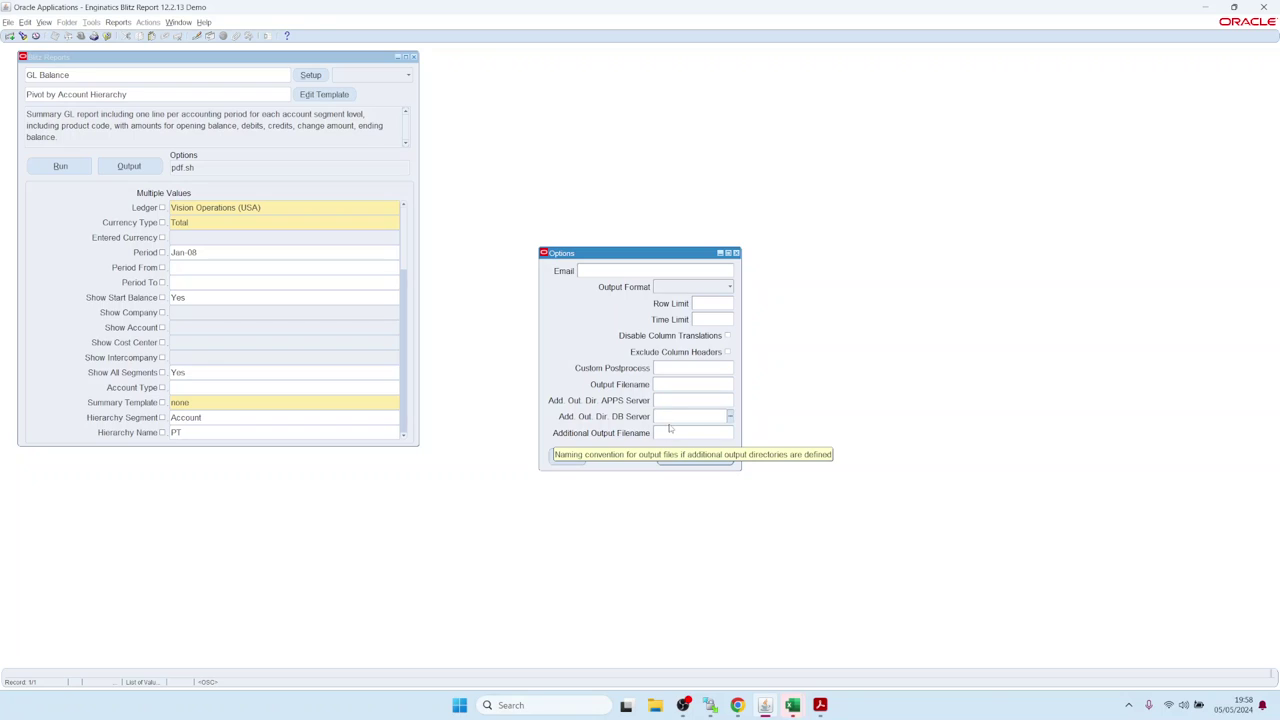
{"action": "left_click", "coordinate": [675, 415]}
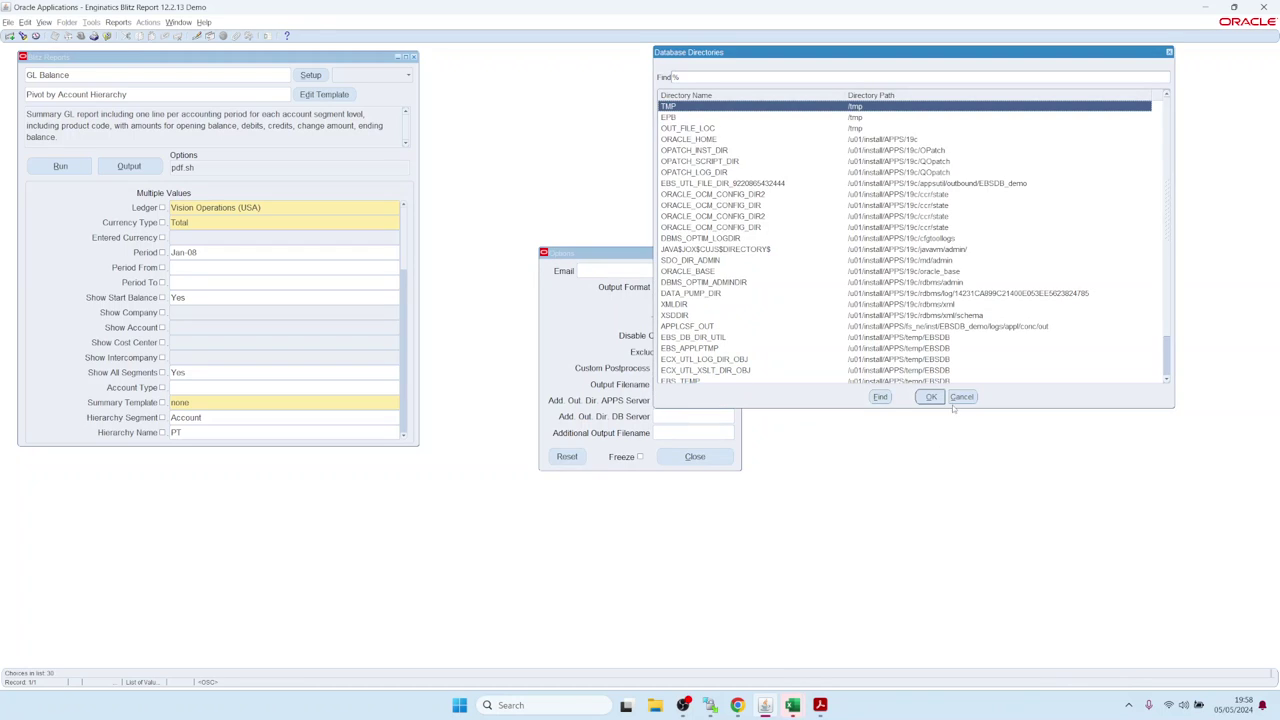
{"action": "left_click", "coordinate": [961, 397]}
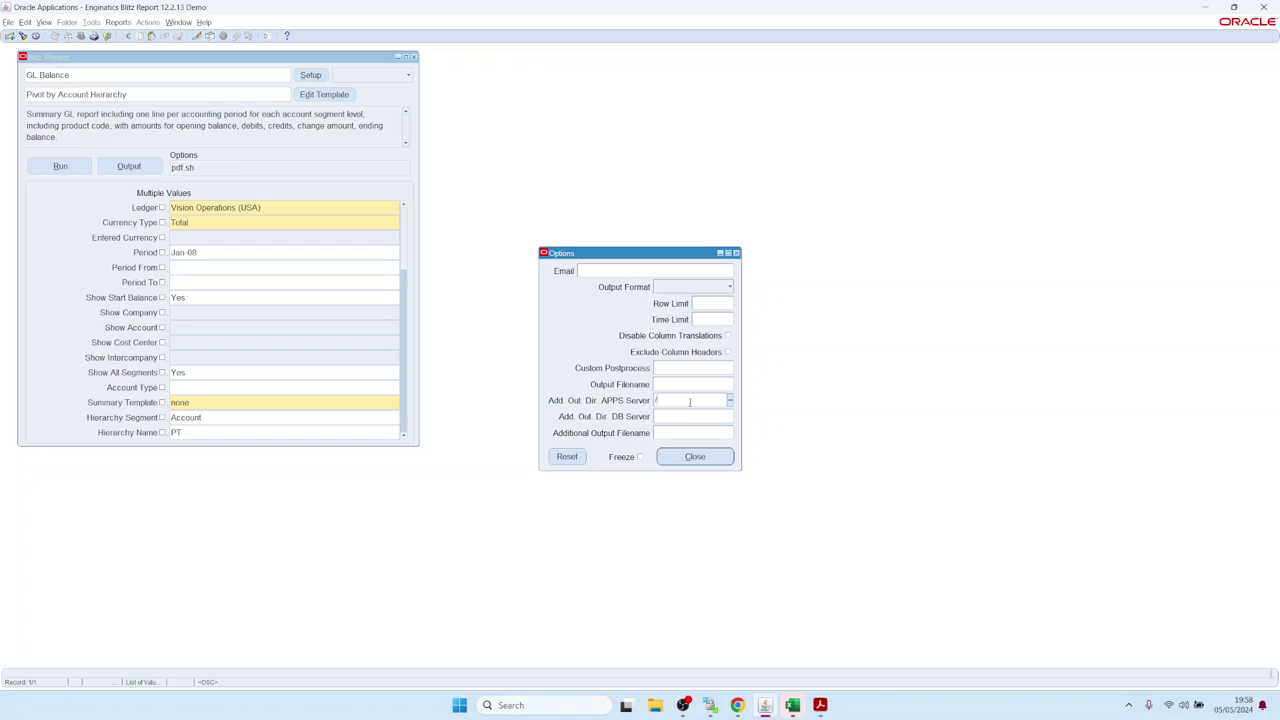
{"action": "type", "text": "/tmp"}
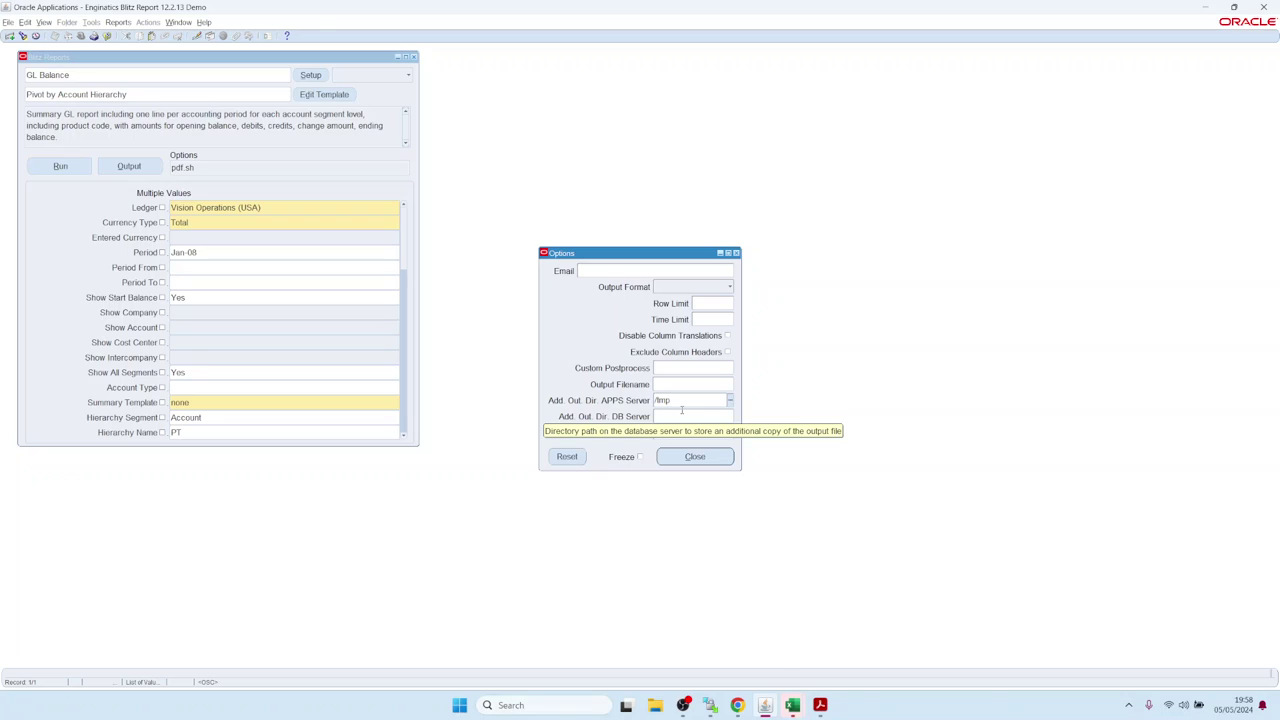
{"action": "type", "text": "/"}
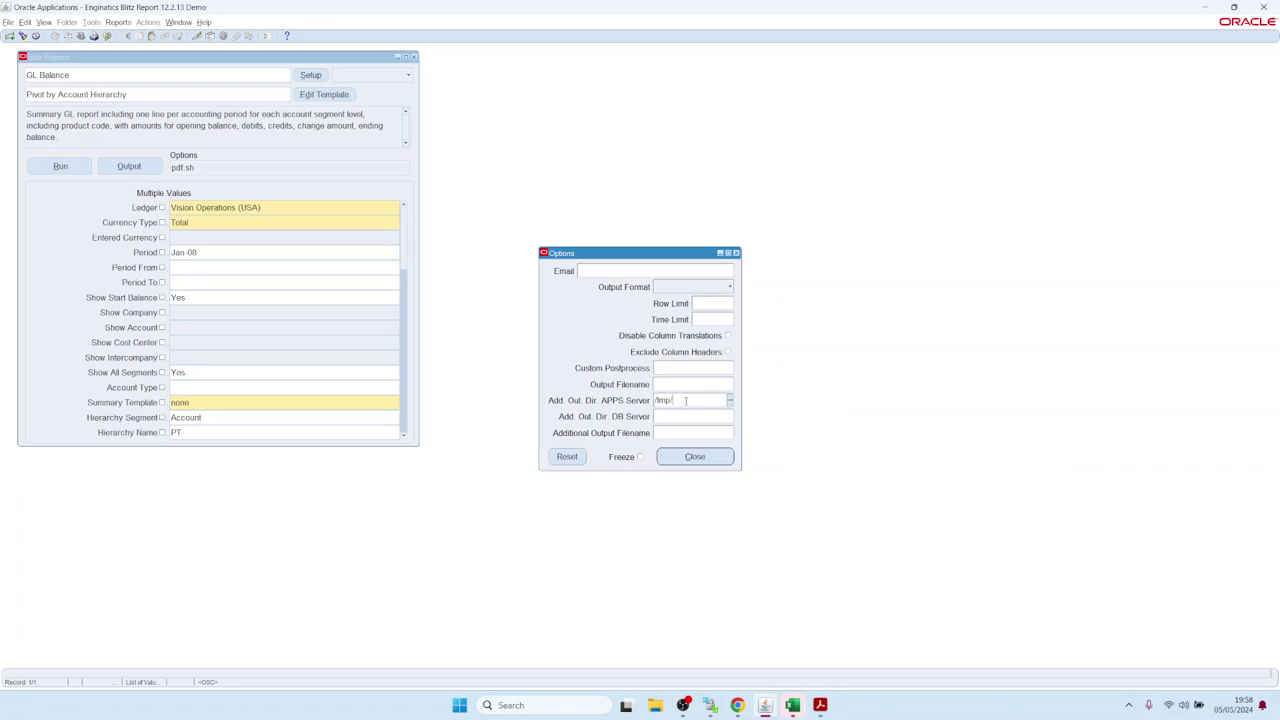
{"action": "key", "text": "ctrl+l"}
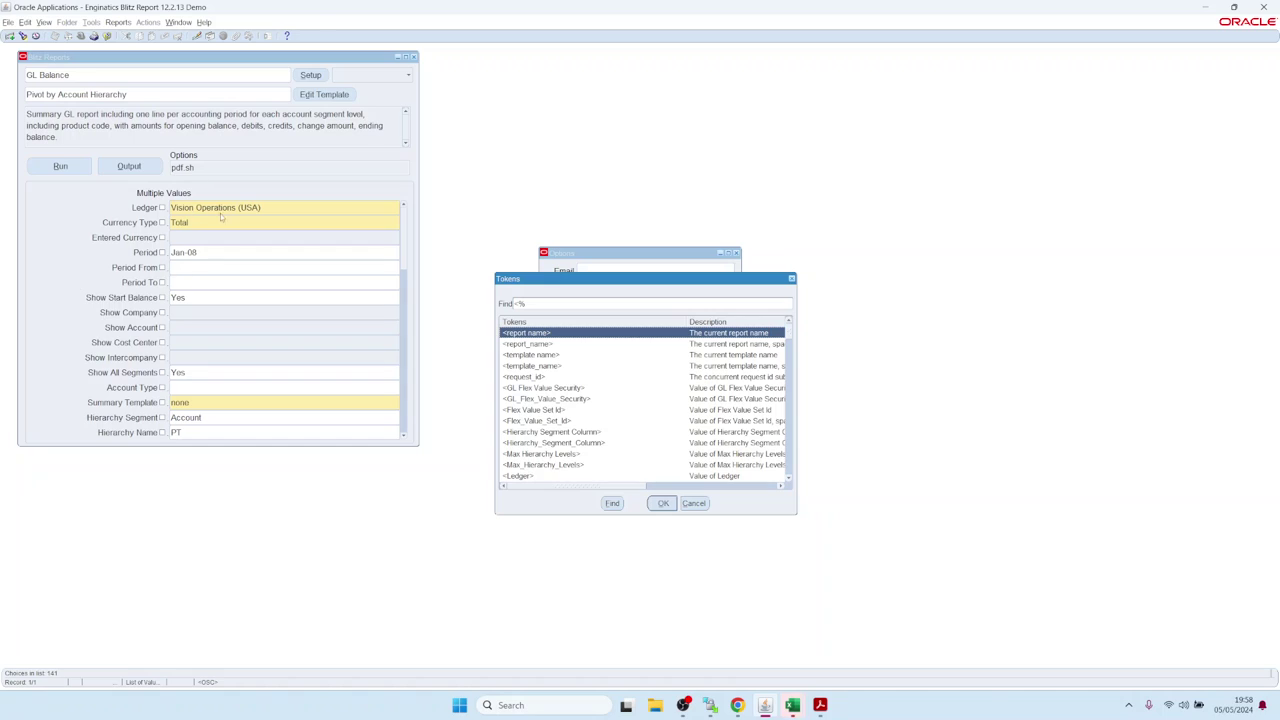
Step: Set the additional APPS server output directory to /tmp/<Ledger_>/<Period_> using the Tokens list
{"action": "left_click", "coordinate": [789, 479]}
{"action": "left_click", "coordinate": [789, 479]}
{"action": "left_click", "coordinate": [789, 479]}
{"action": "left_click", "coordinate": [789, 479]}
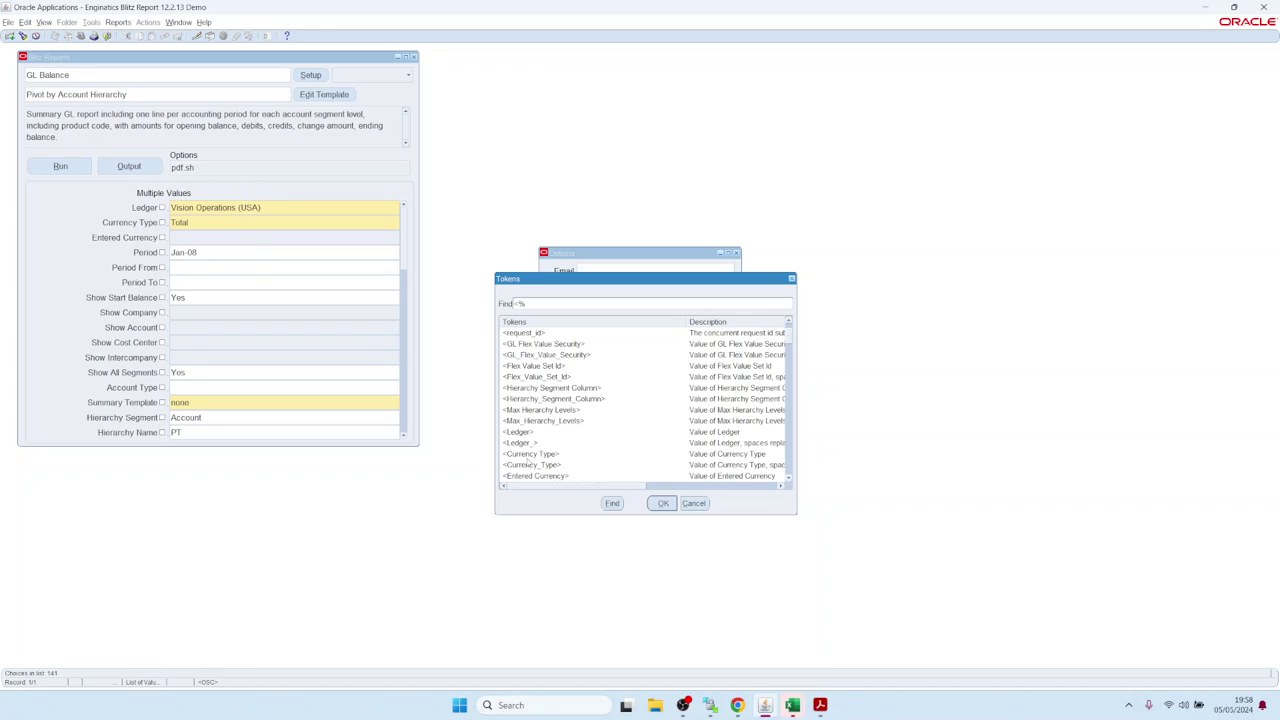
{"action": "double_click", "coordinate": [528, 444]}
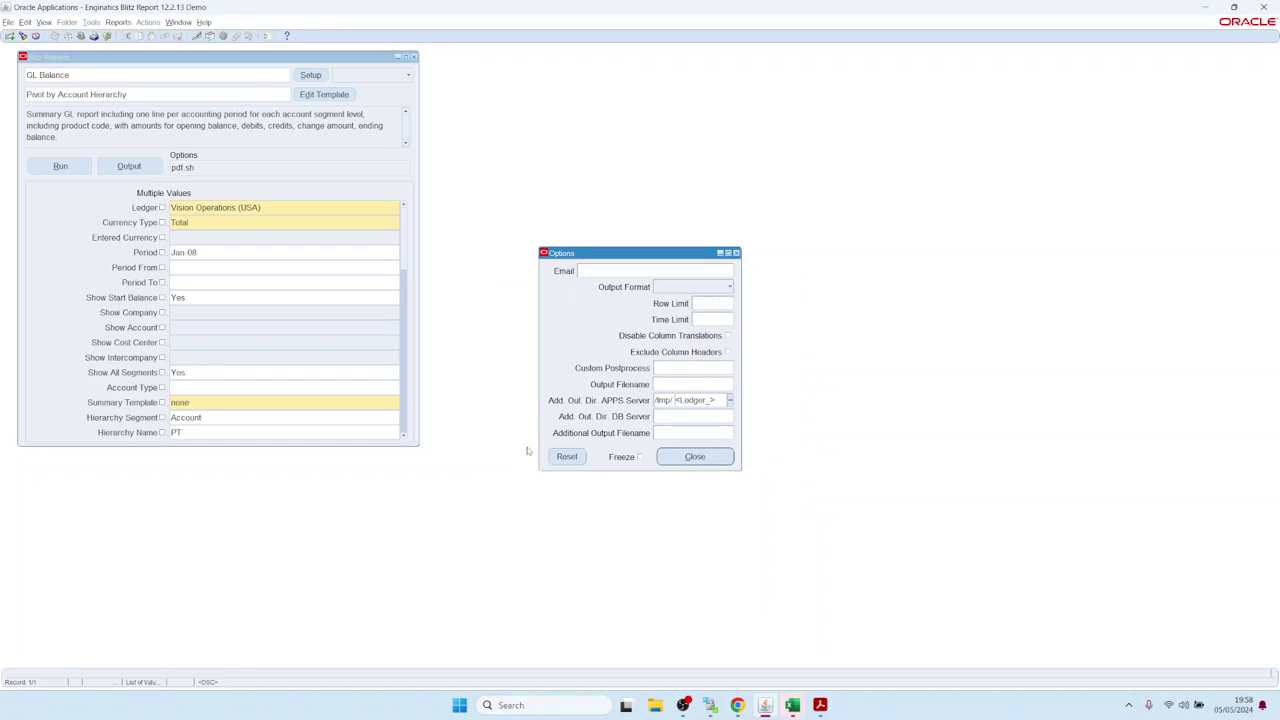
{"action": "key", "text": "BackSpace"}
{"action": "key", "text": "ctrl+l"}
{"action": "scroll", "coordinate": [544, 409], "scroll_direction": "down", "scroll_amount": 2}
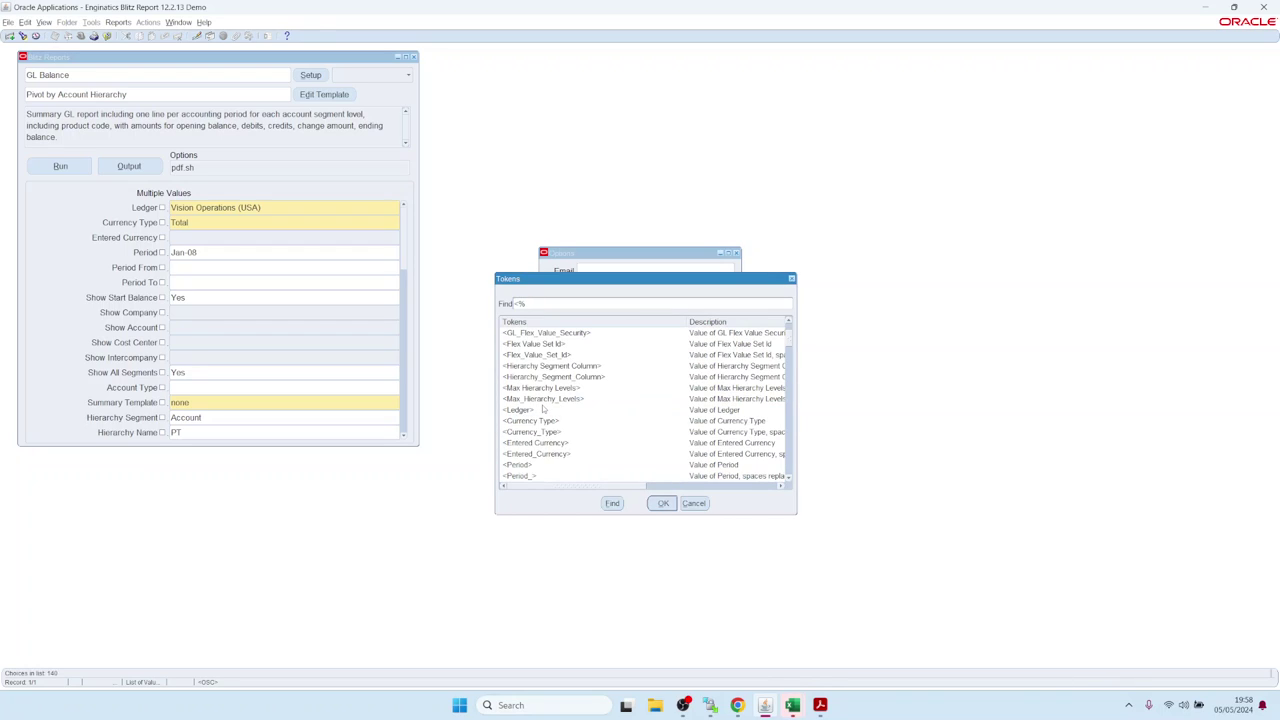
{"action": "double_click", "coordinate": [519, 477]}
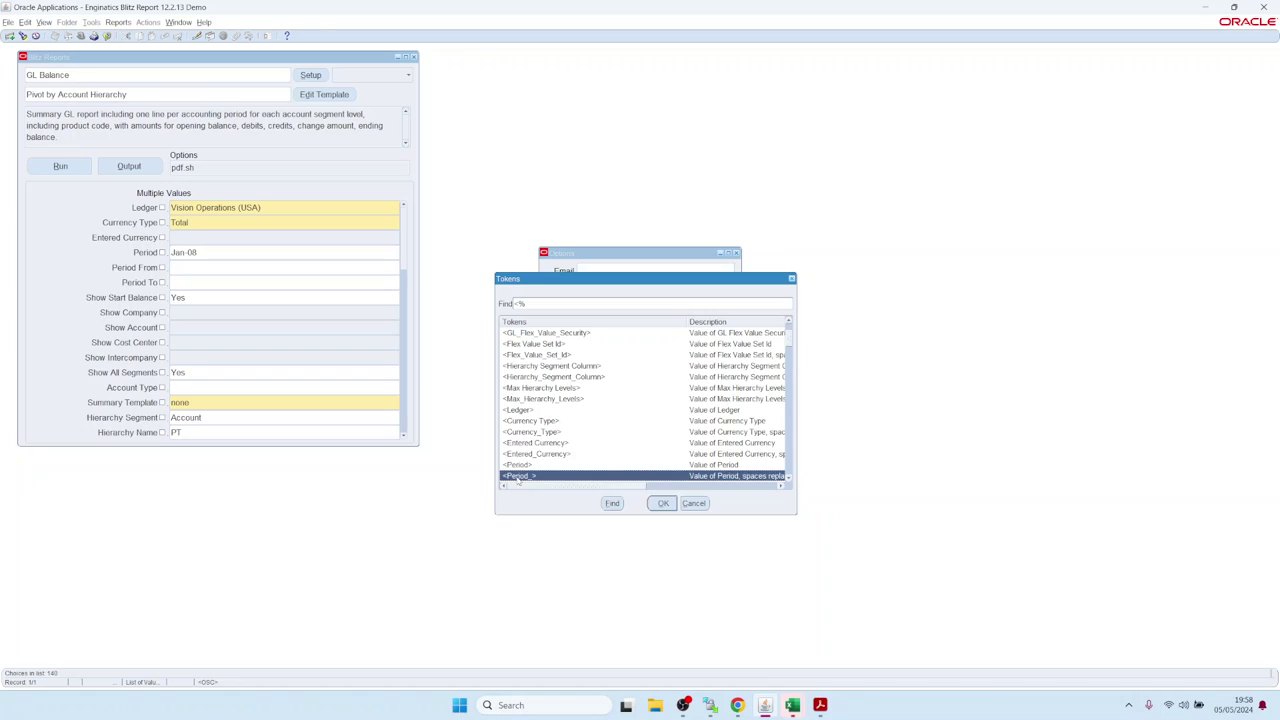
{"action": "key", "text": "End"}
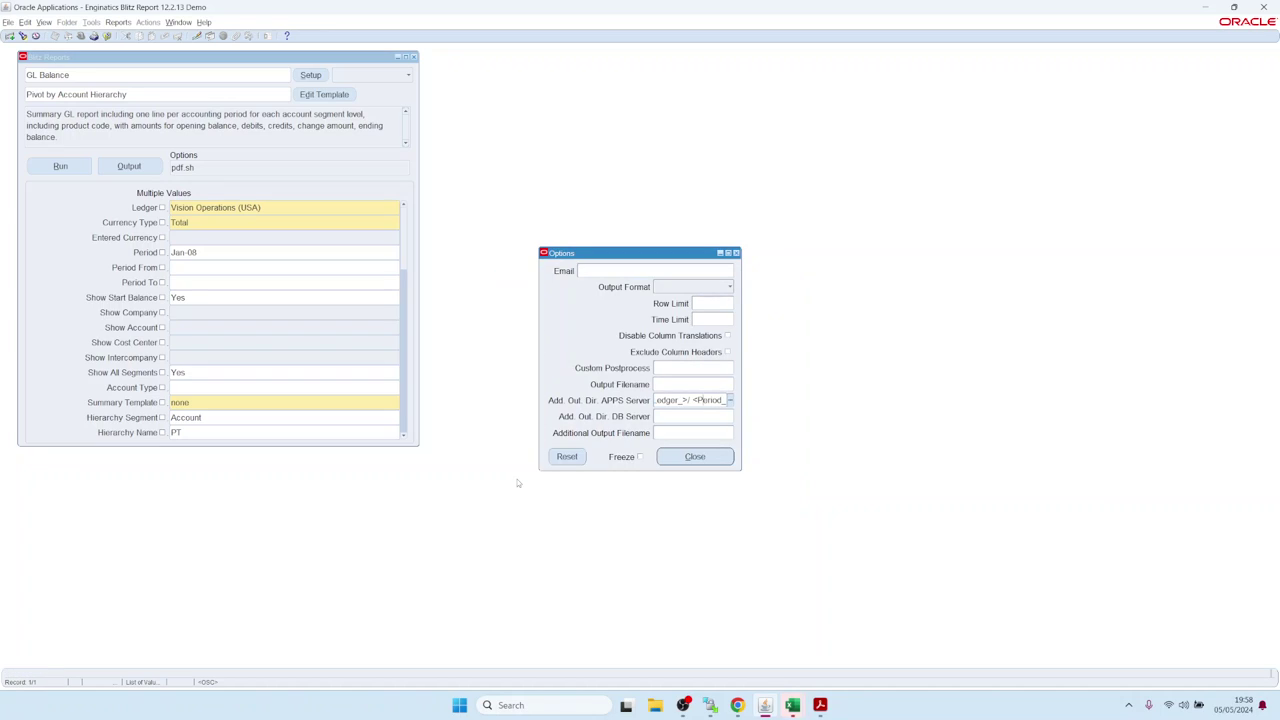
Step: Close the report options and run the GL Balance report for the Jan-08 period
{"action": "left_click", "coordinate": [700, 457]}
{"action": "left_click", "coordinate": [50, 166]}
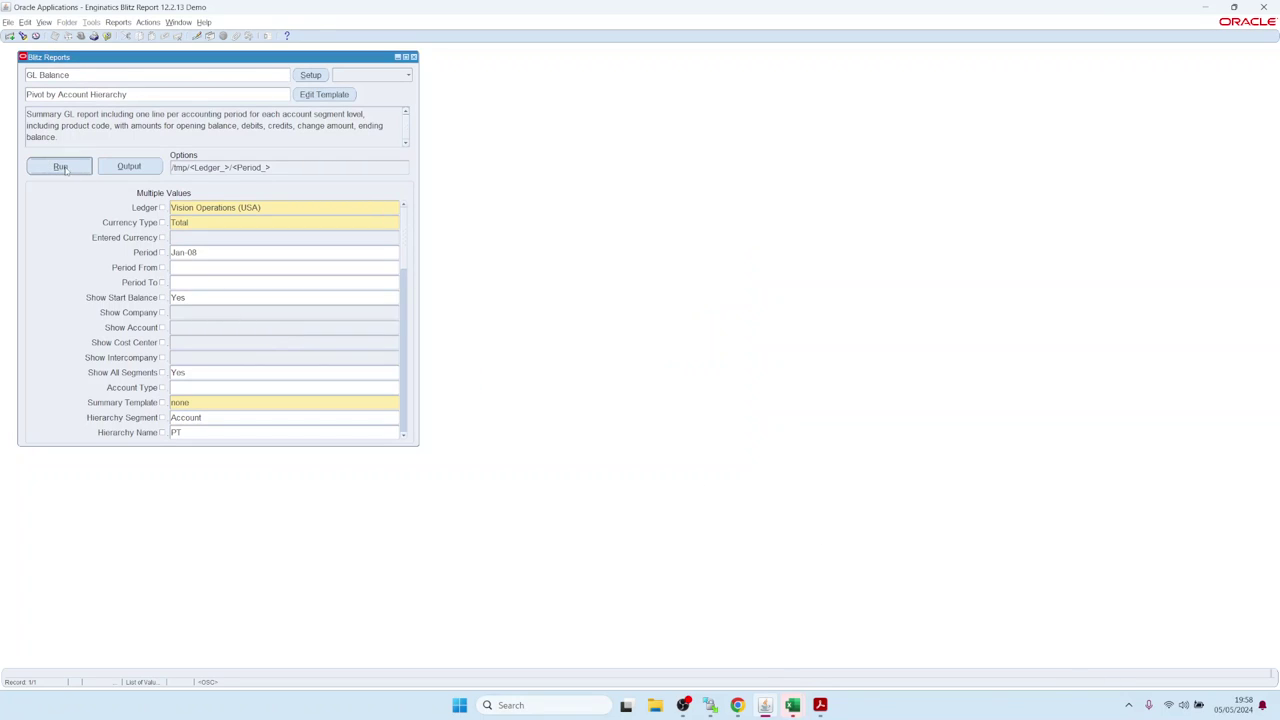
{"action": "left_click", "coordinate": [184, 254]}
{"action": "double_click", "coordinate": [184, 254]}
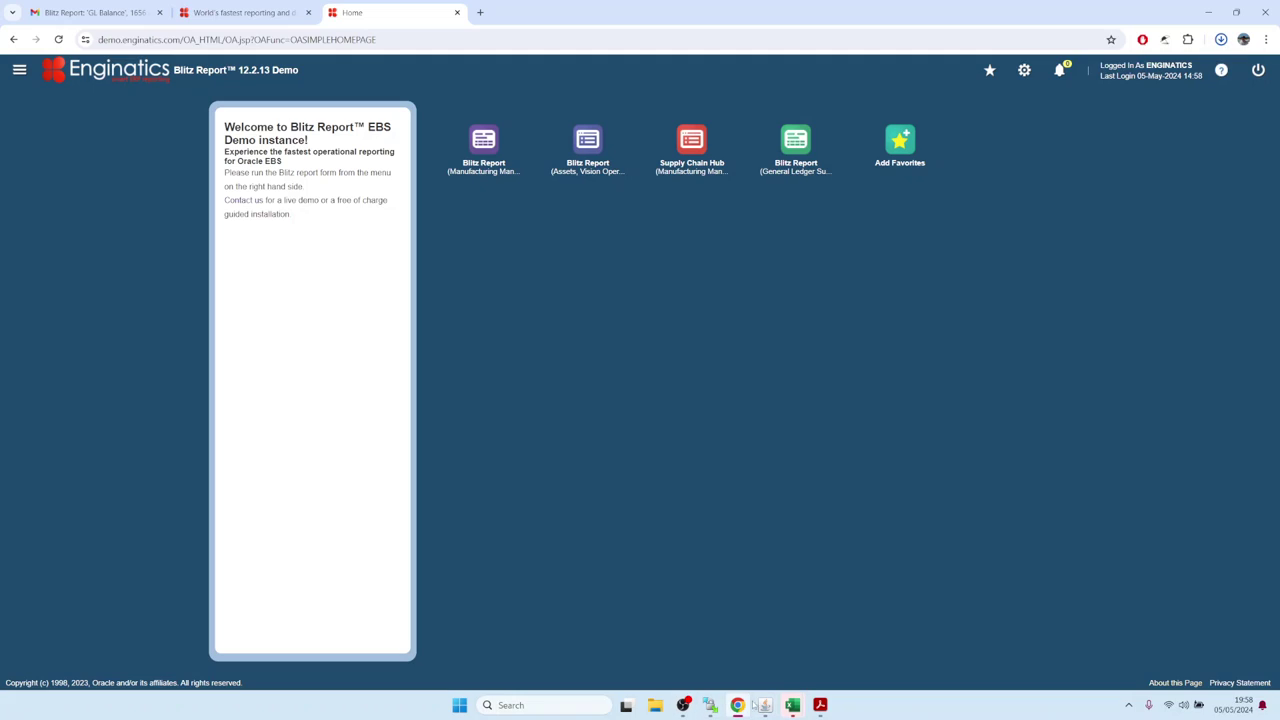
Step: Rerun the GL Balance report for Feb-08 and bring the WinSCP server browser forward
{"action": "key", "text": "alt+Tab"}
{"action": "left_click", "coordinate": [68, 167]}
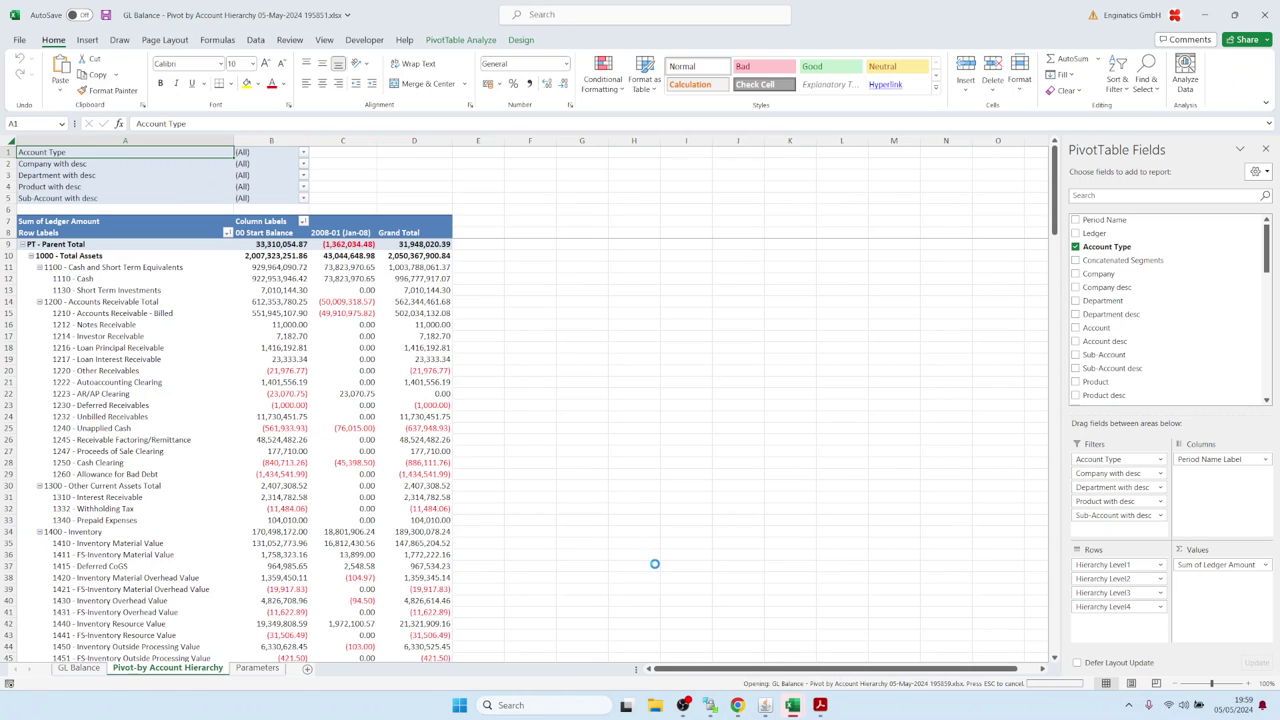
{"action": "left_click", "coordinate": [710, 705]}
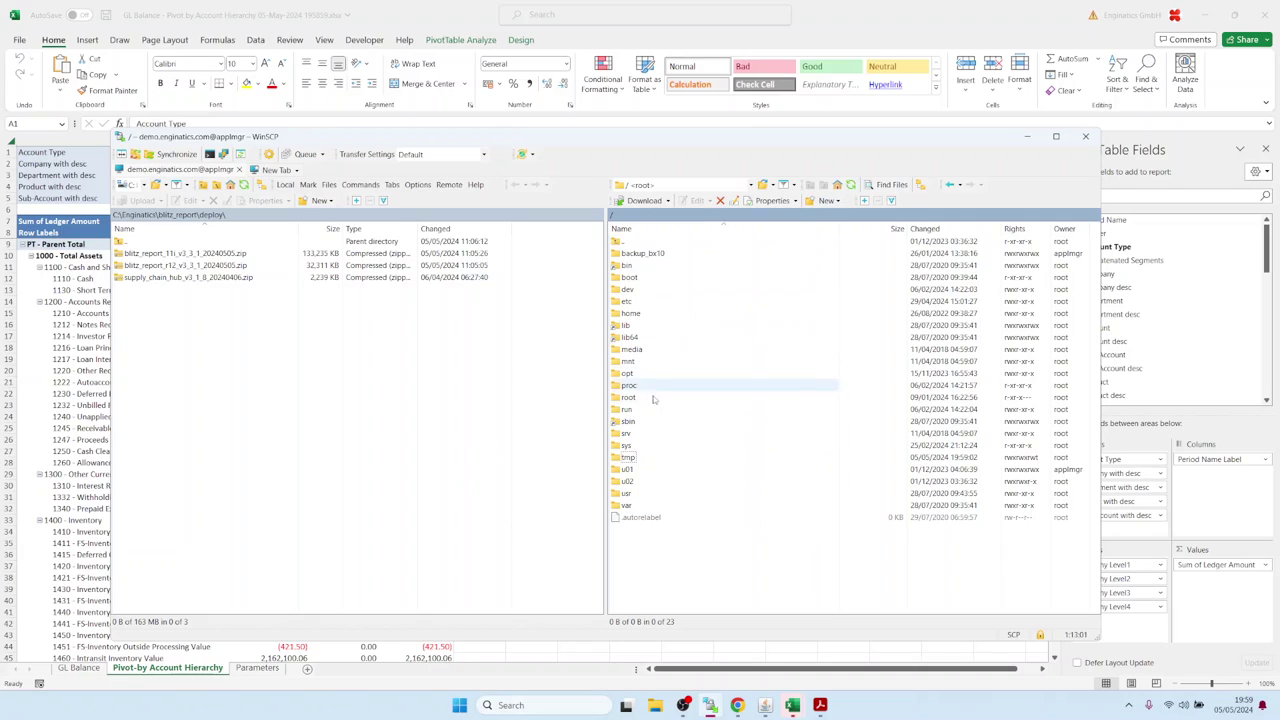
Step: Browse to /tmp/Vision_Operations_(USA)/Feb-08 in WinSCP, then close the Oracle Blitz Reports form
{"action": "double_click", "coordinate": [625, 458]}
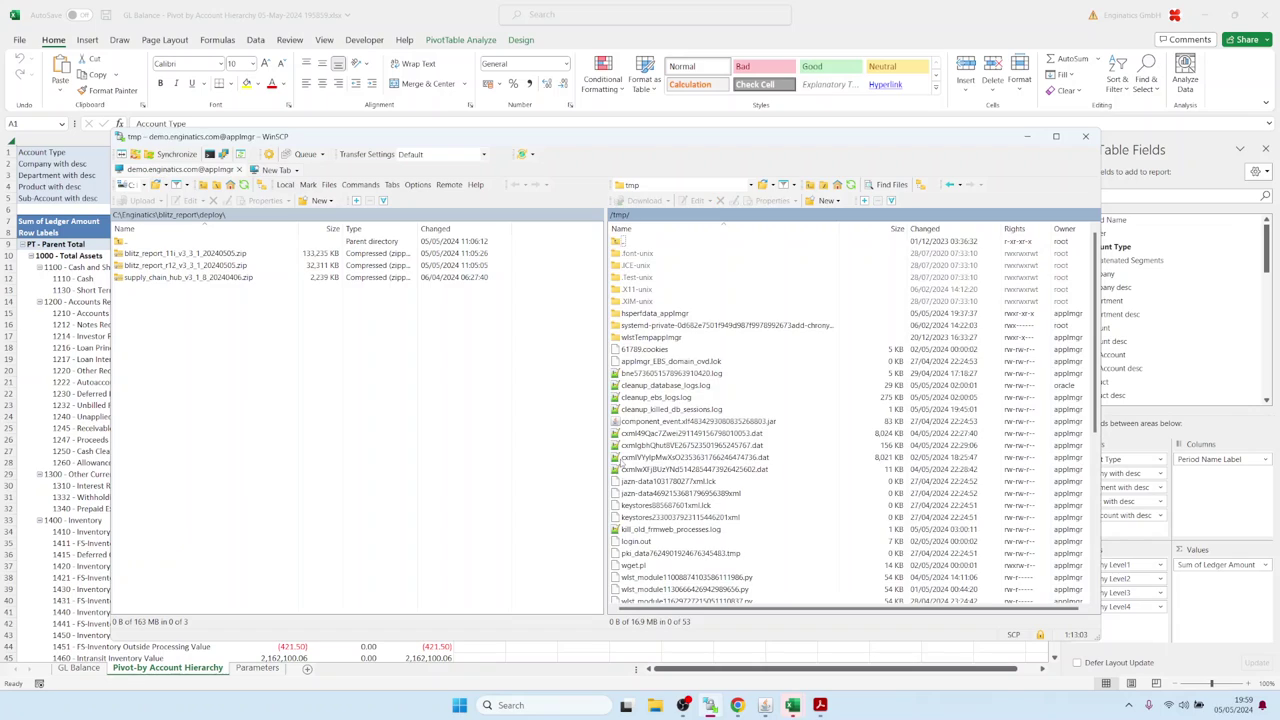
{"action": "left_click", "coordinate": [851, 185]}
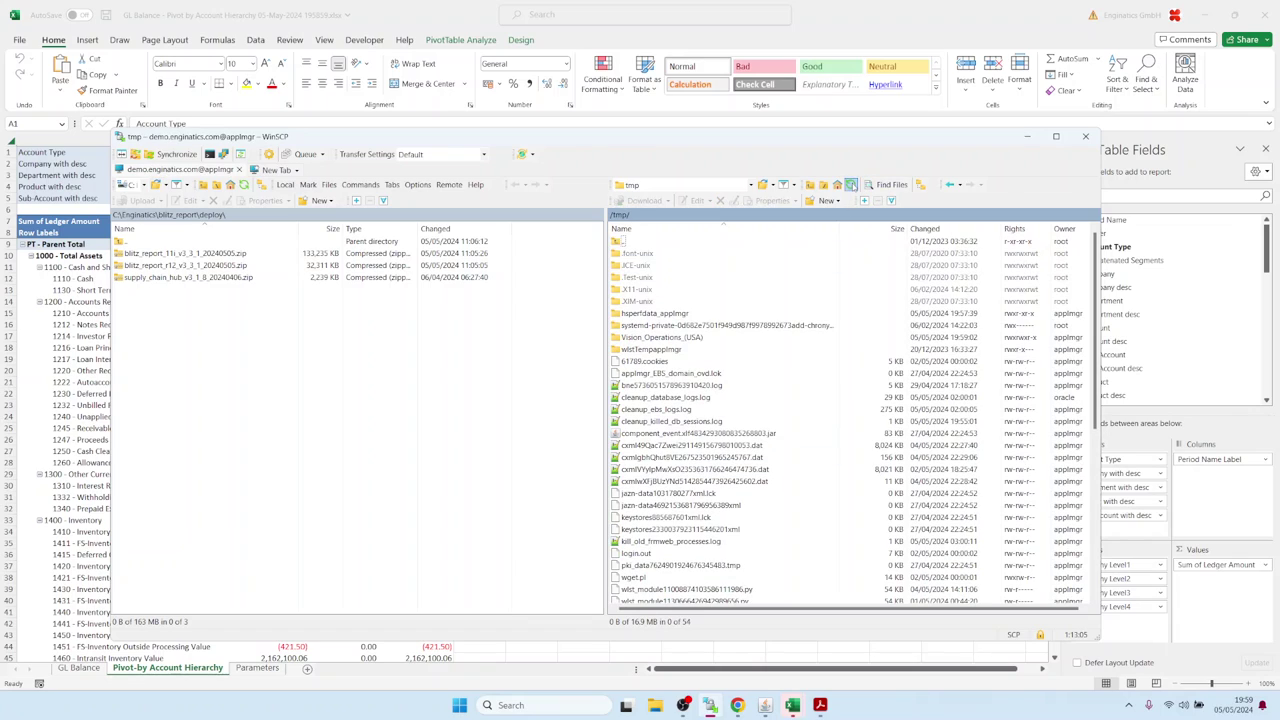
{"action": "left_click", "coordinate": [618, 341]}
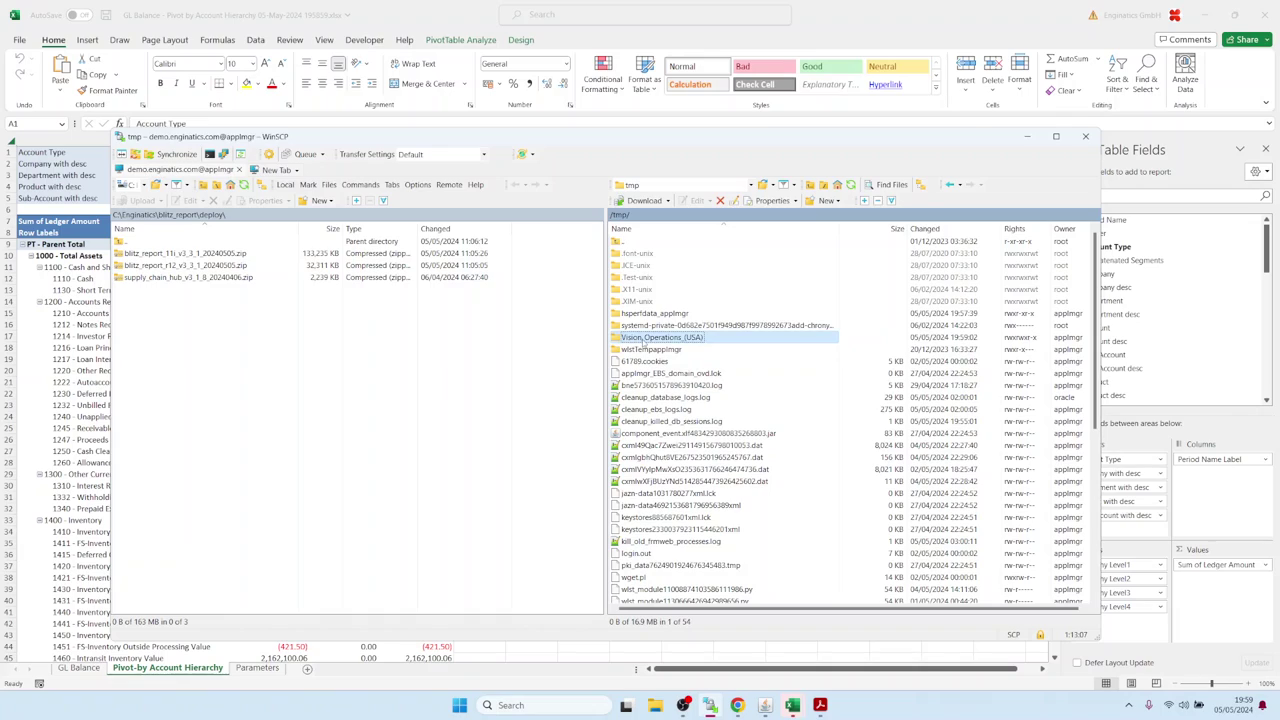
{"action": "double_click", "coordinate": [645, 340]}
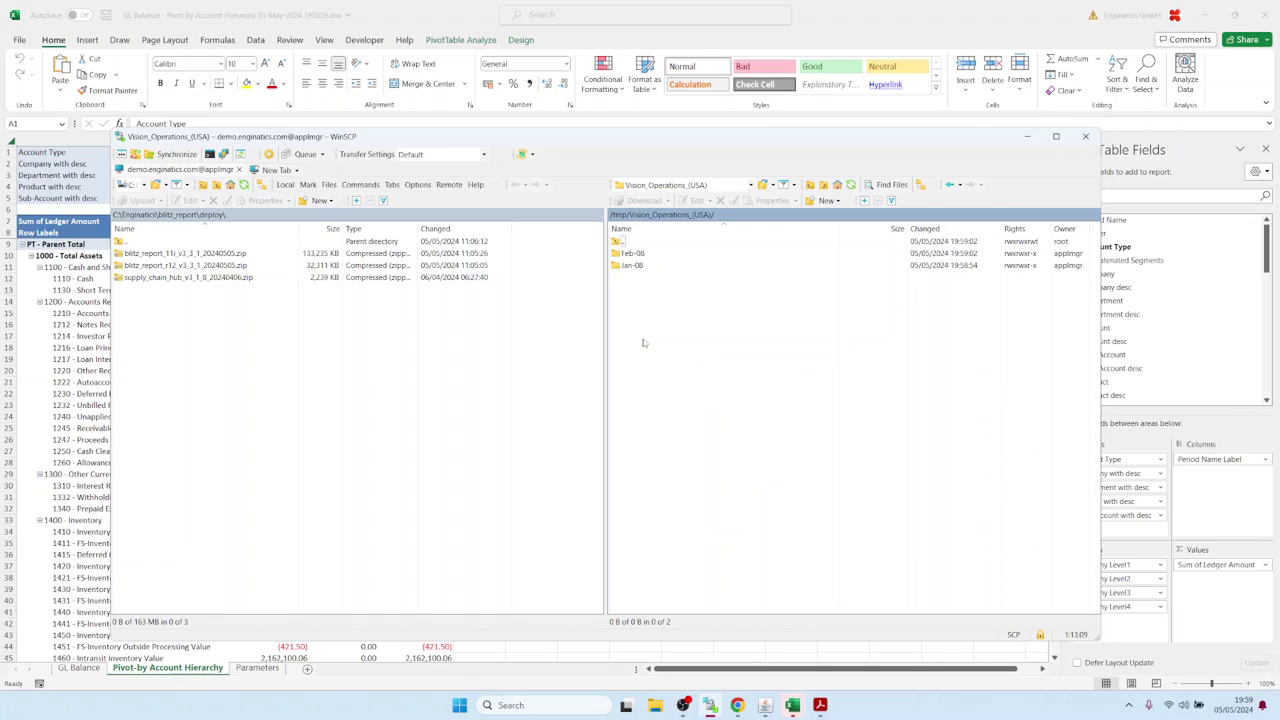
{"action": "left_click", "coordinate": [634, 254]}
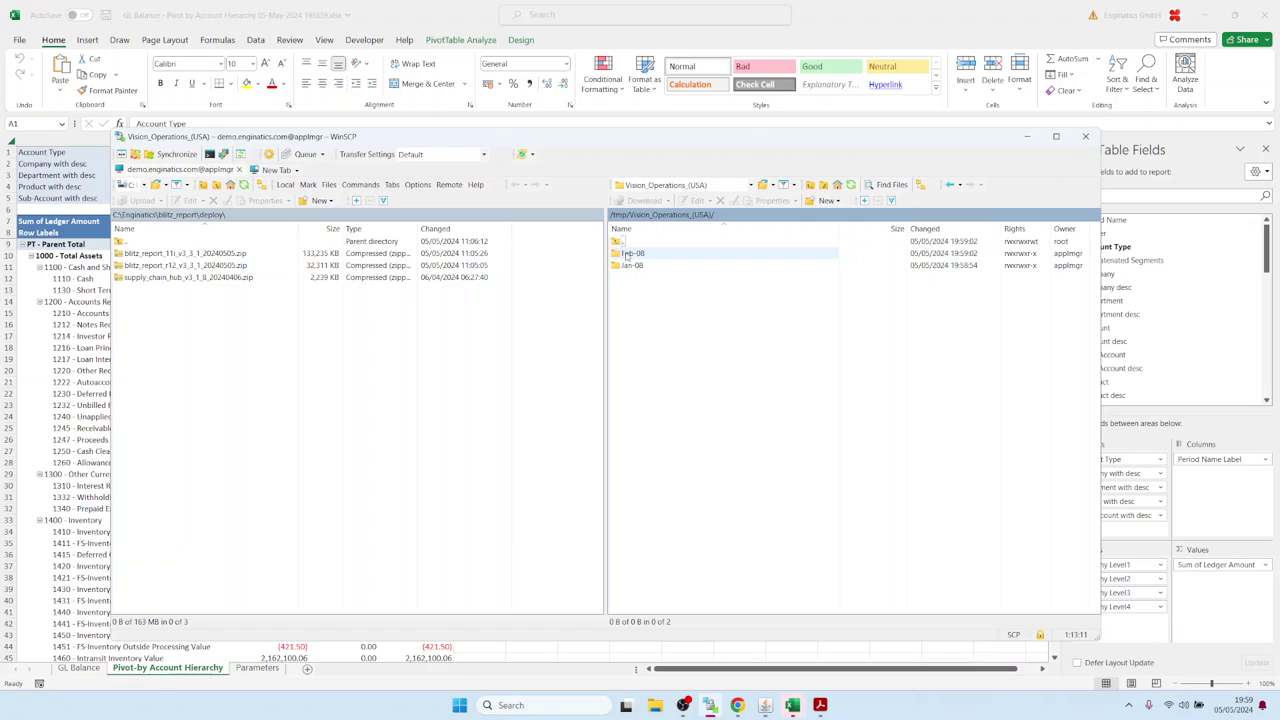
{"action": "double_click", "coordinate": [631, 255]}
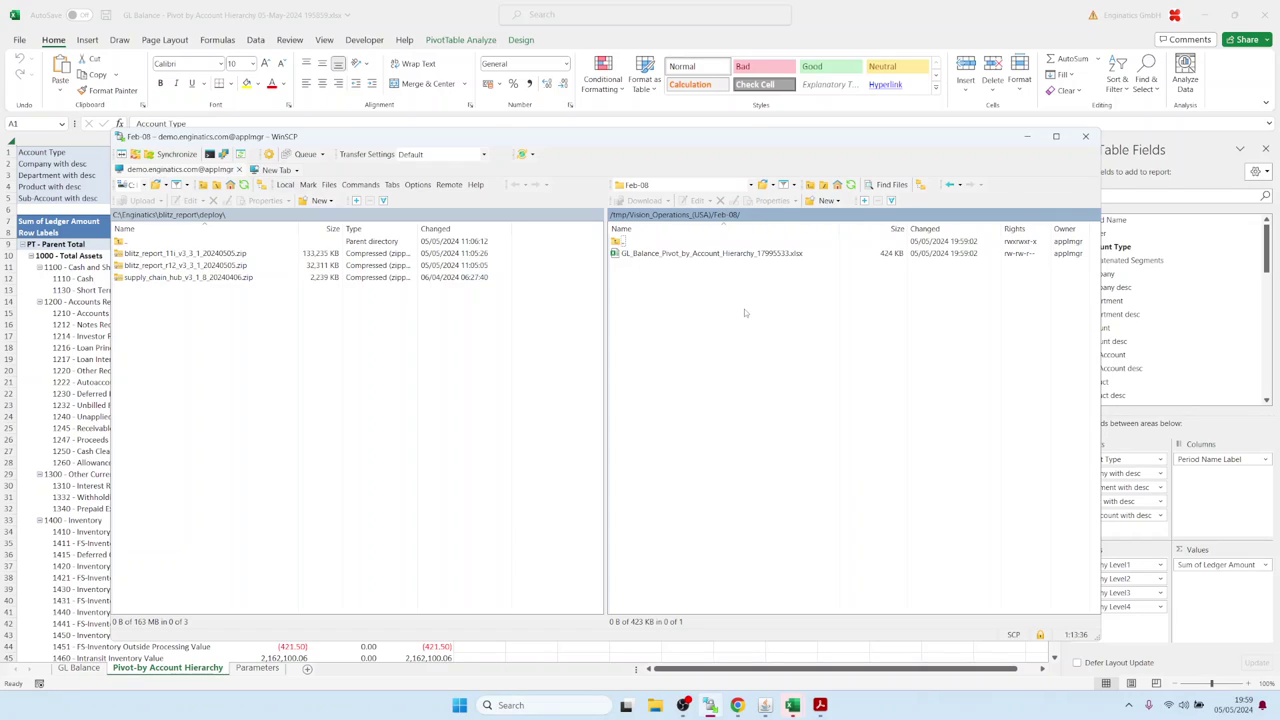
{"action": "left_click", "coordinate": [765, 705]}
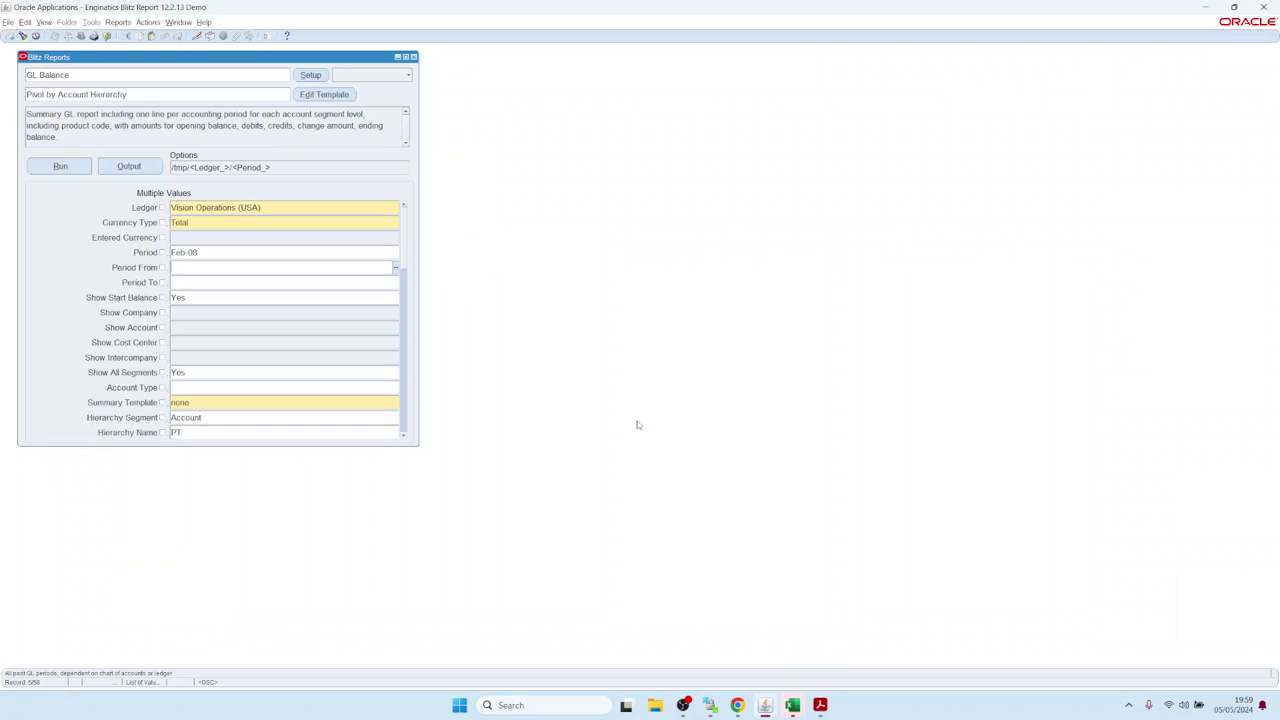
{"action": "key", "text": "ctrl+F4"}
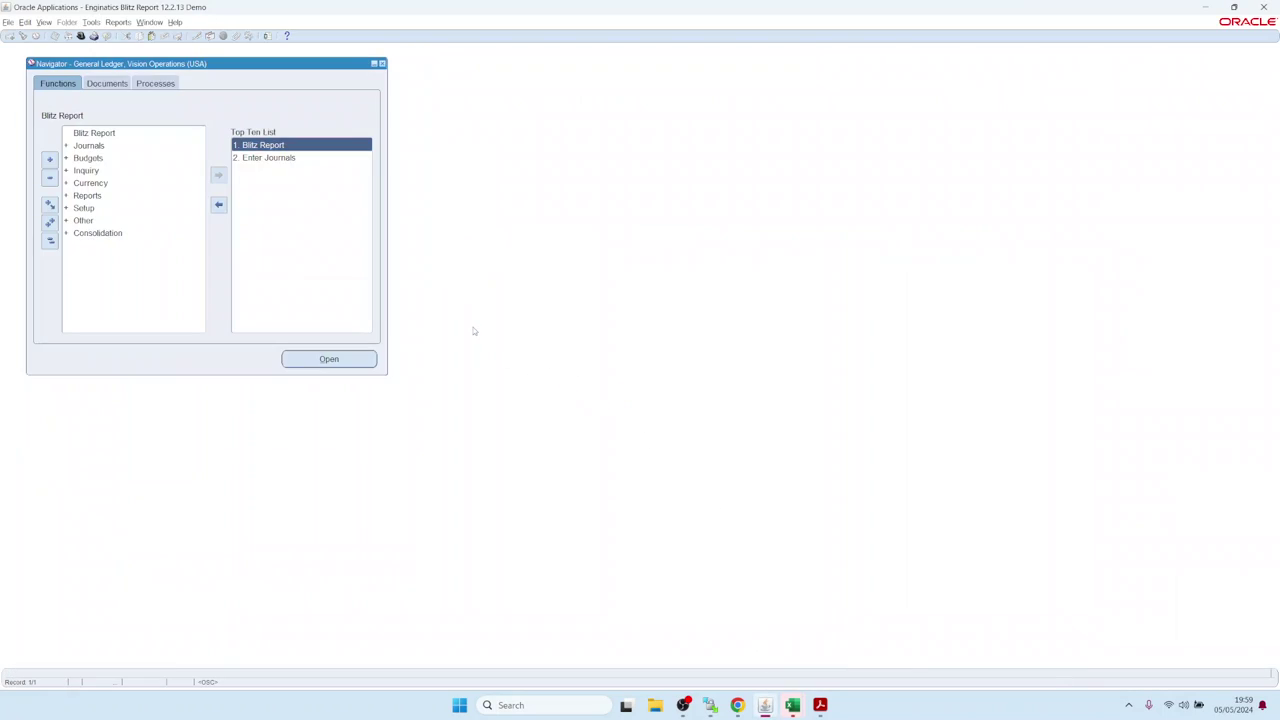